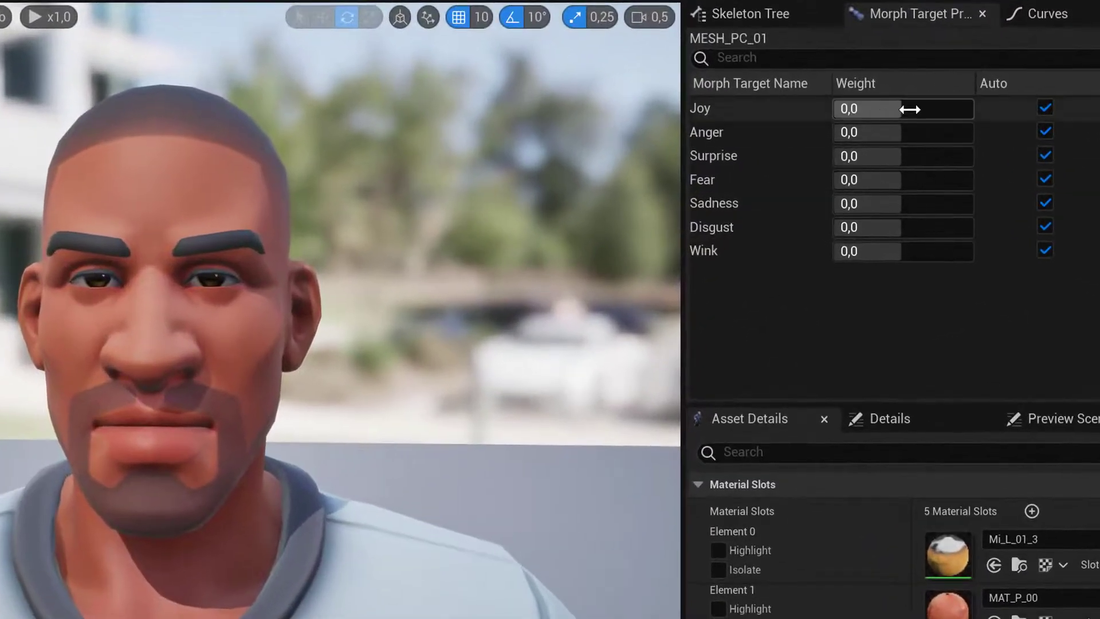
# Preview MESH_PC_01's facial expressions by varying several morph target weights, and restore every changed weight to automatic.
pyautogui.moveTo(909, 109); pyautogui.dragTo(835, 132)
pyautogui.moveTo(913, 164); pyautogui.dragTo(967, 175)
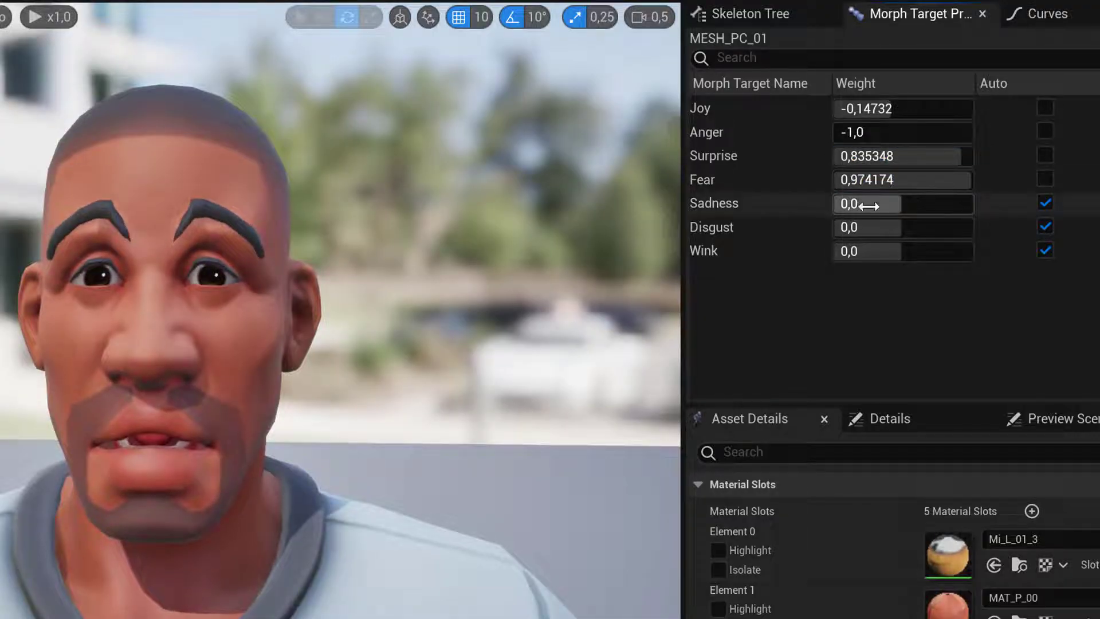
pyautogui.moveTo(864, 204); pyautogui.dragTo(940, 204)
pyautogui.moveTo(846, 251); pyautogui.dragTo(885, 245)
pyautogui.click(1044, 251)
pyautogui.click(1044, 202)
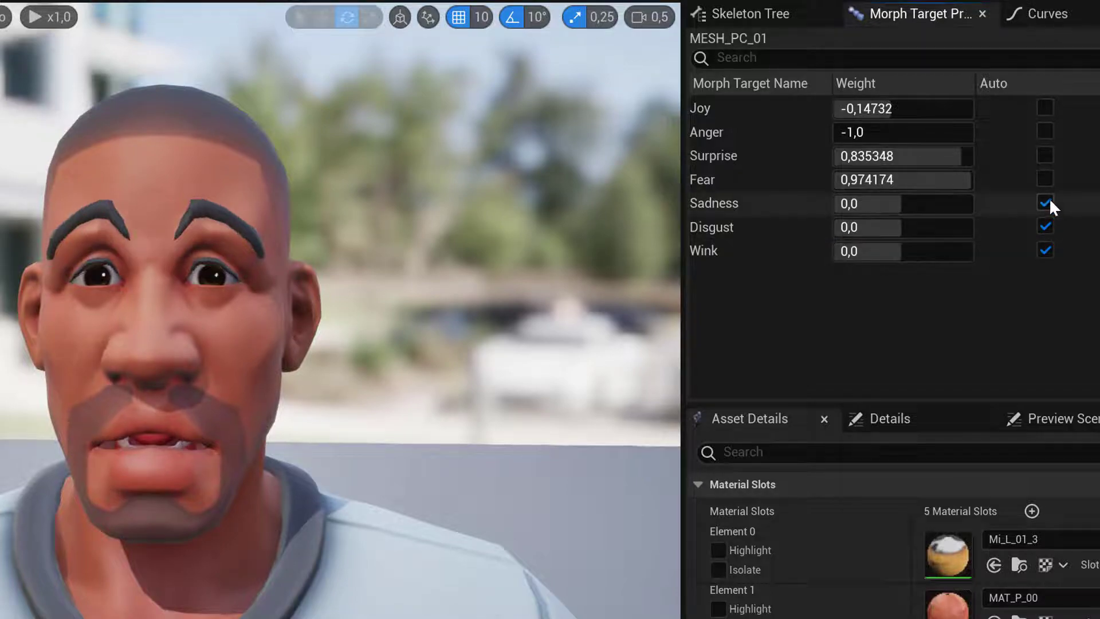
pyautogui.click(1044, 179)
pyautogui.click(1045, 156)
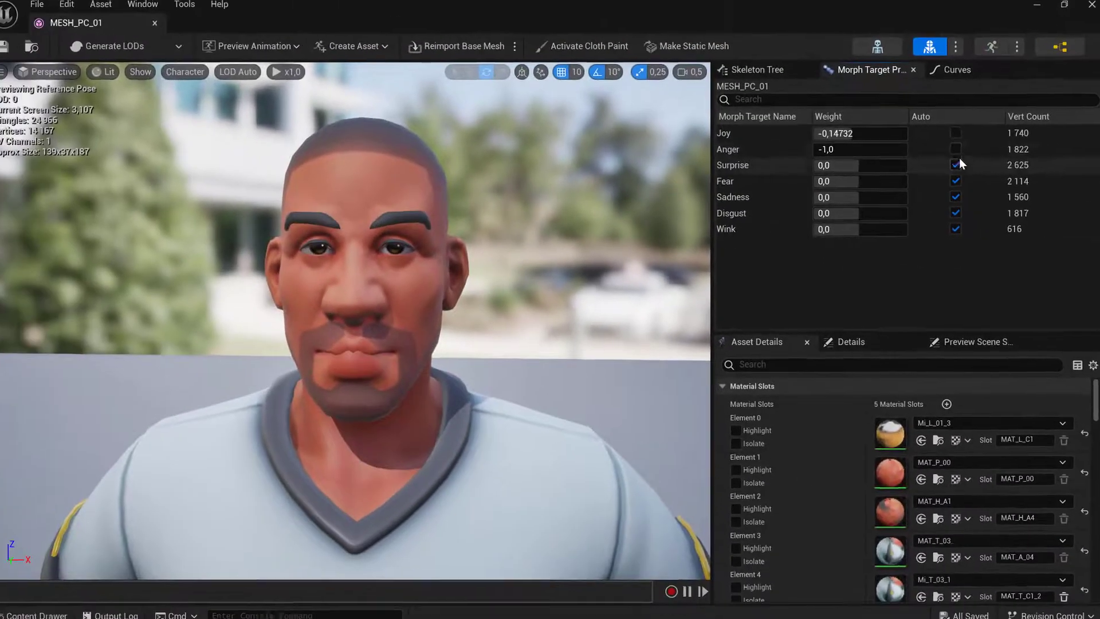
pyautogui.click(955, 149)
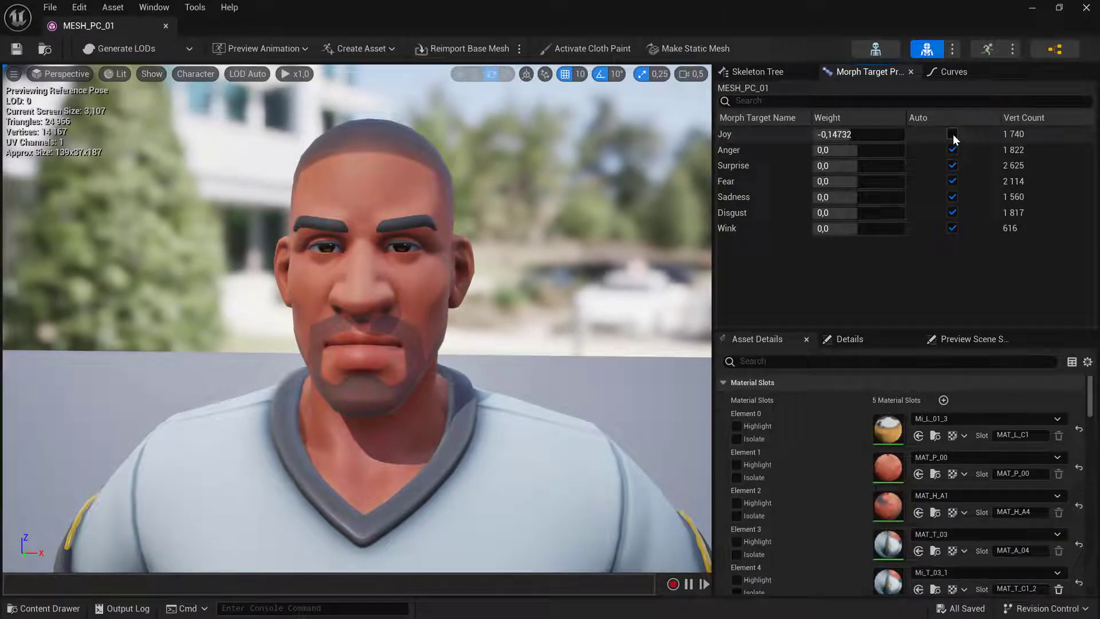
pyautogui.click(956, 133)
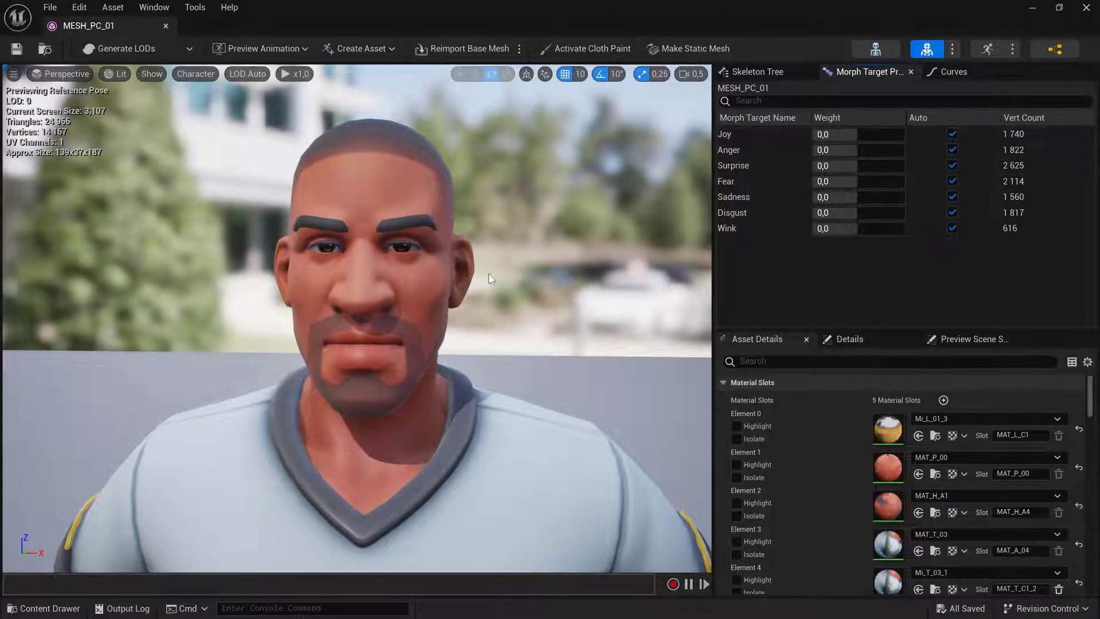
# Create a Simplygon LOD Recipe asset named Character in the Premade_Characters folder and open it.
pyautogui.click(69, 606)
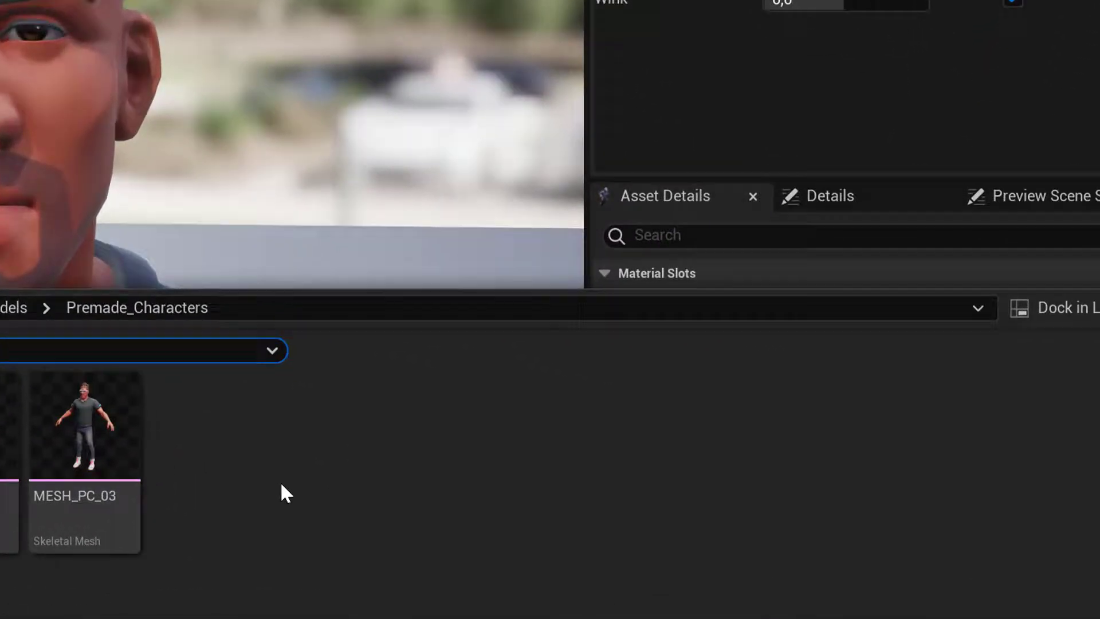
pyautogui.rightClick(479, 501)
pyautogui.moveTo(539, 451)
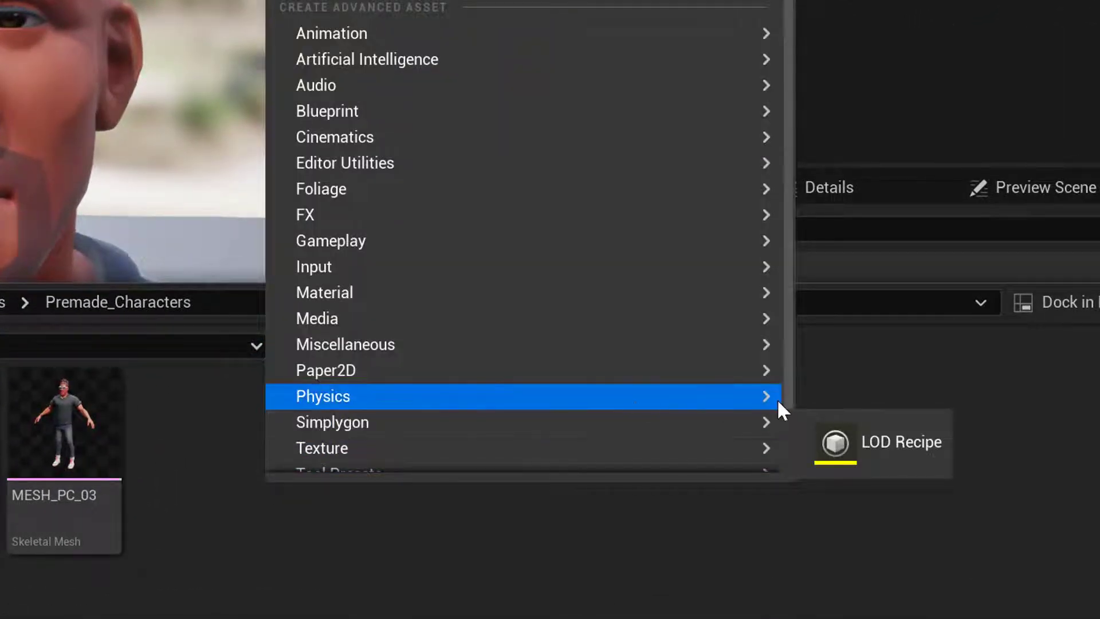
pyautogui.click(878, 438)
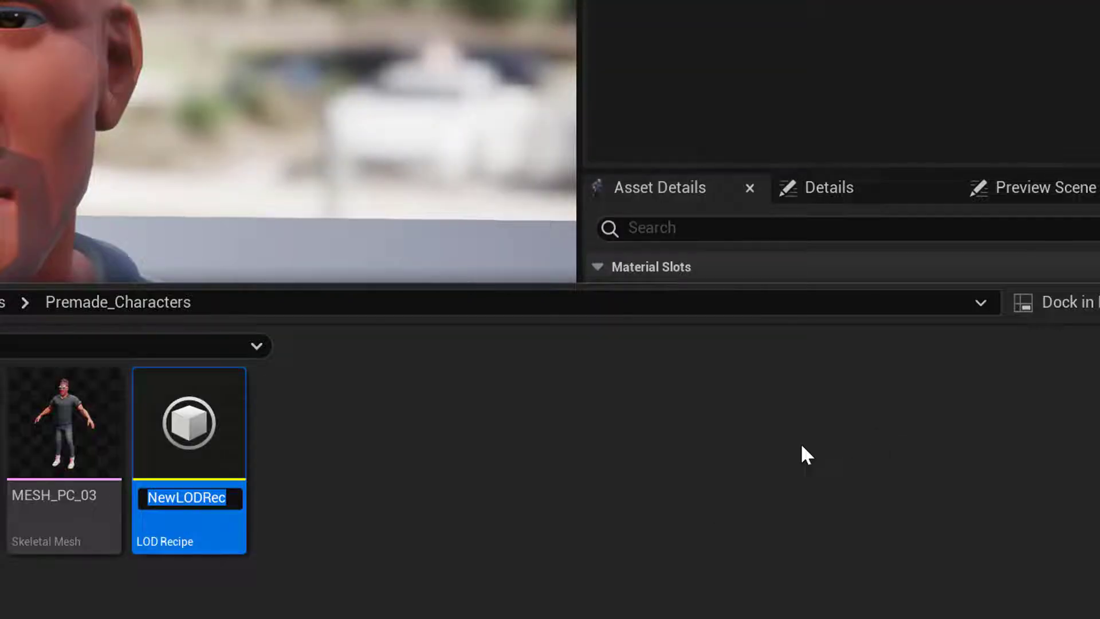
pyautogui.write('Character')
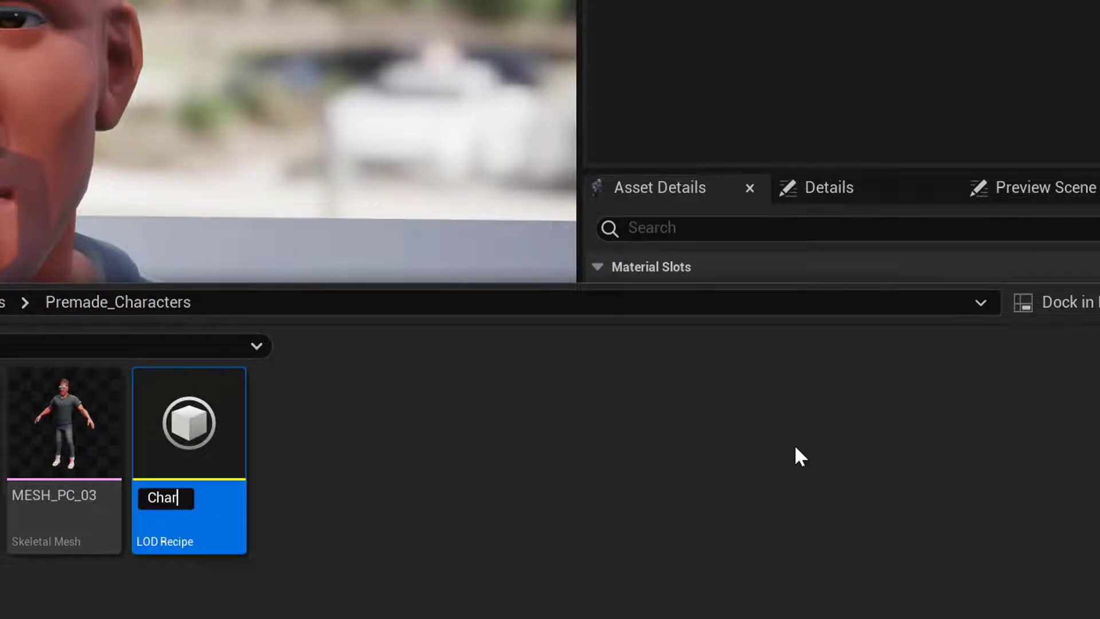
pyautogui.press('Return')
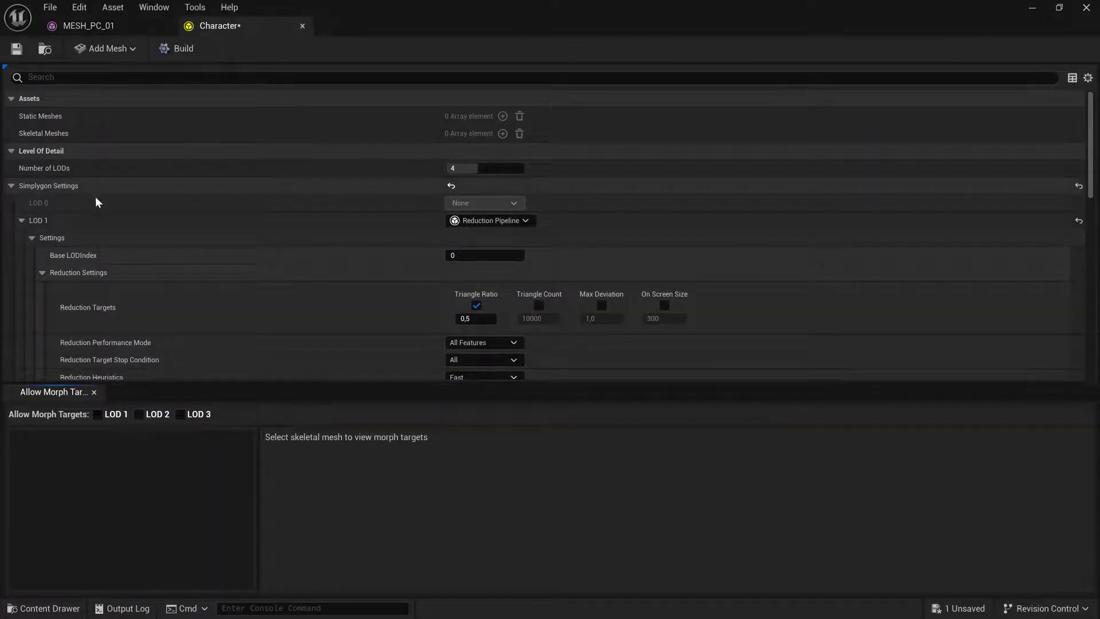
# Collapse the recipe's Simplygon Settings and add the skeletal meshes MESH_PC_00 and MESH_PC_01 to the recipe.
pyautogui.click(11, 185)
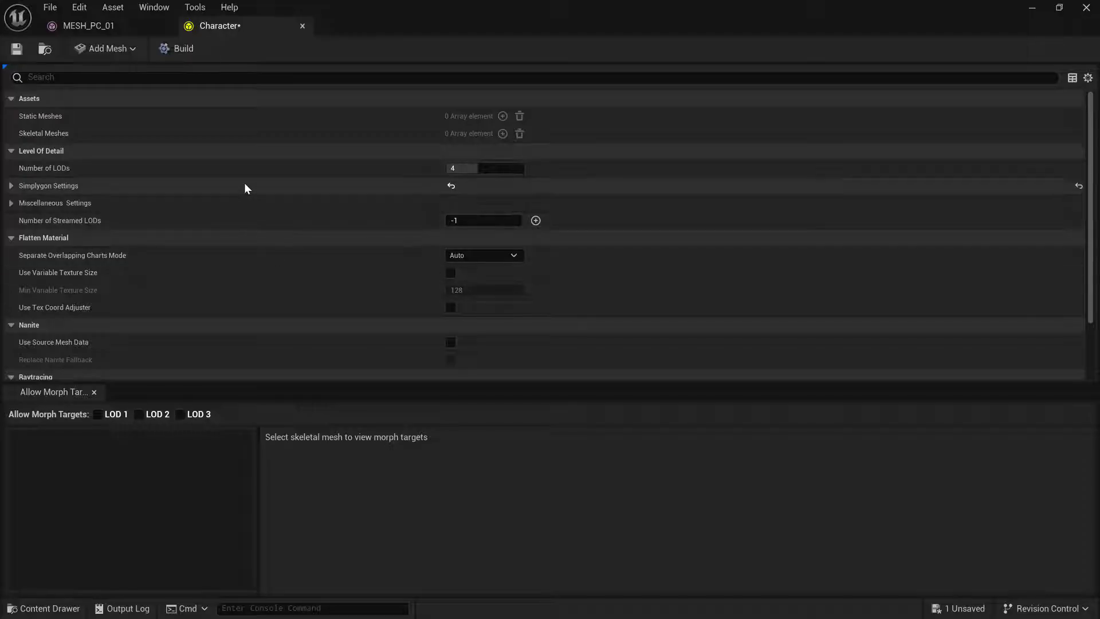
pyautogui.scroll(-2, 256, 188)
pyautogui.scroll(2, 255, 195)
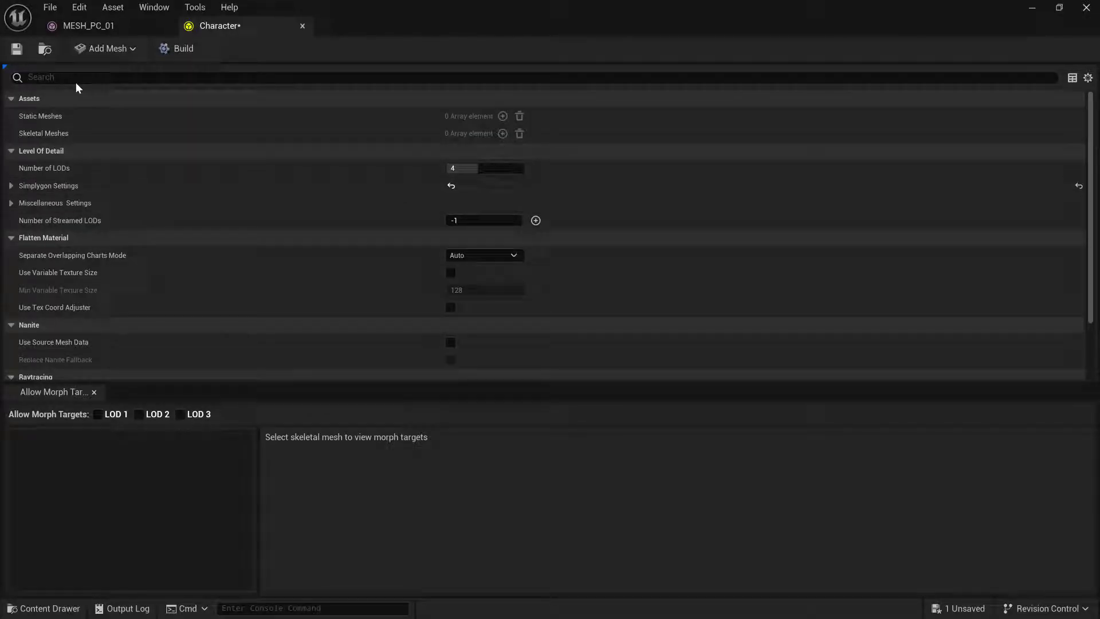
pyautogui.click(108, 50)
pyautogui.write('charac')
pyautogui.press('Return')
pyautogui.click(120, 53)
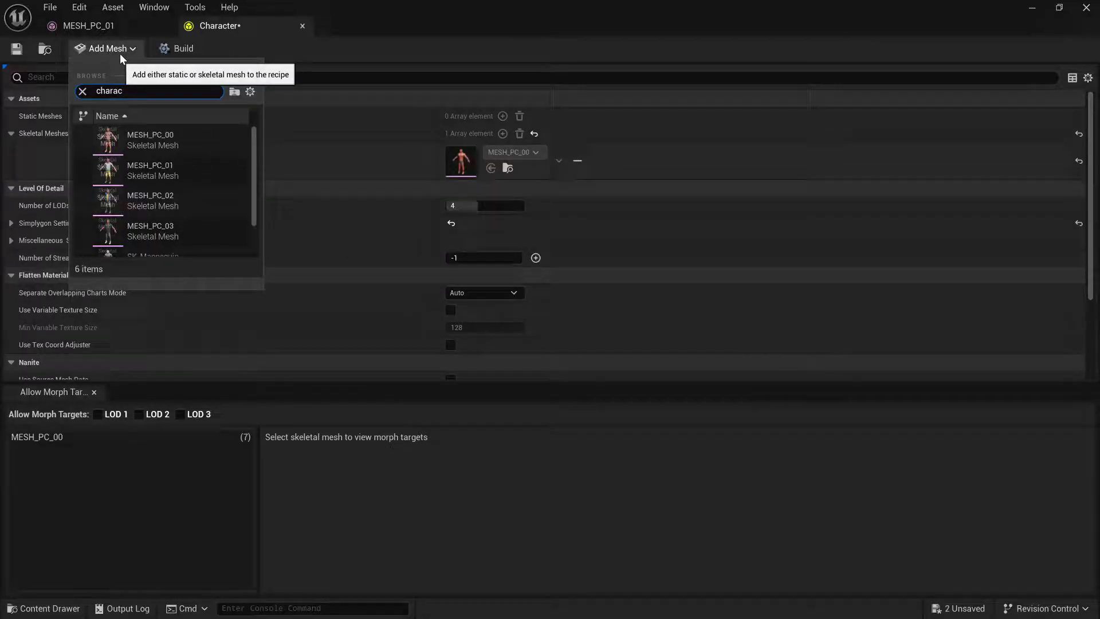
pyautogui.press('Down')
pyautogui.press('Return')
# Add the skeletal meshes MESH_PC_02 and MESH_PC_03 to the Character recipe.
pyautogui.click(118, 52)
pyautogui.click(168, 200)
pyautogui.click(106, 48)
pyautogui.write('chara')
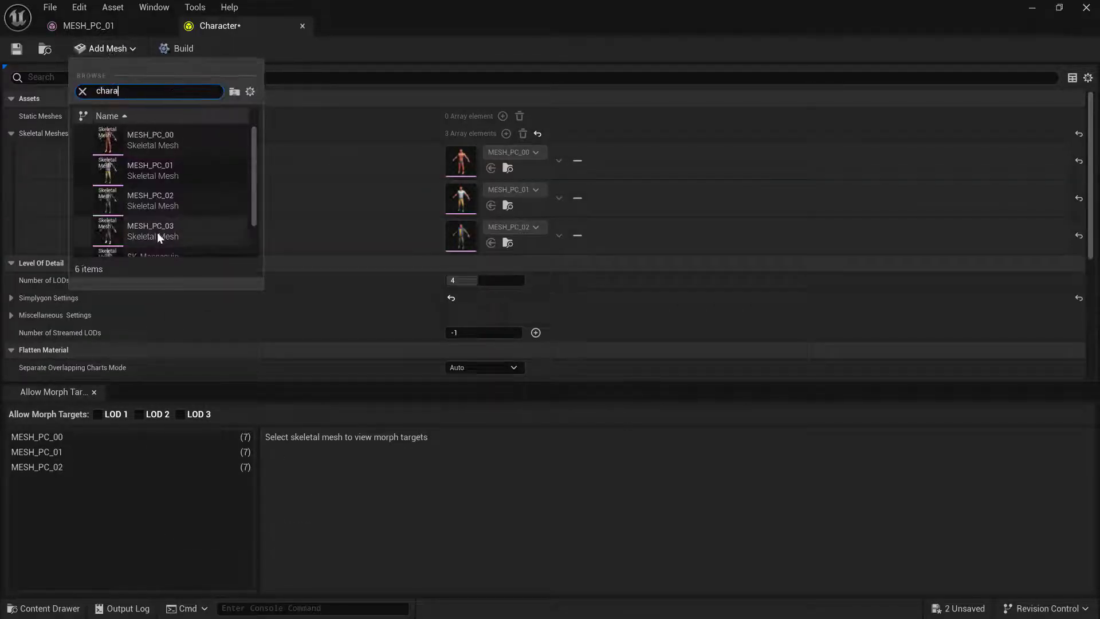
pyautogui.click(157, 232)
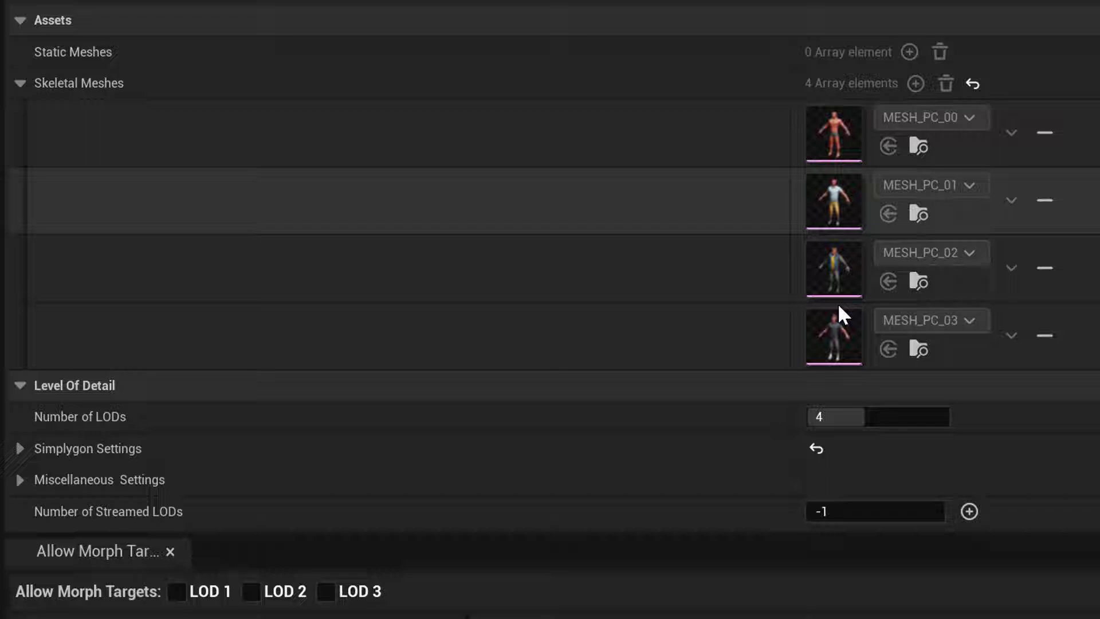
# Examine the triangle ratio among the LOD 1 reduction targets in the Simplygon Settings.
pyautogui.scroll(-3, 448, 269)
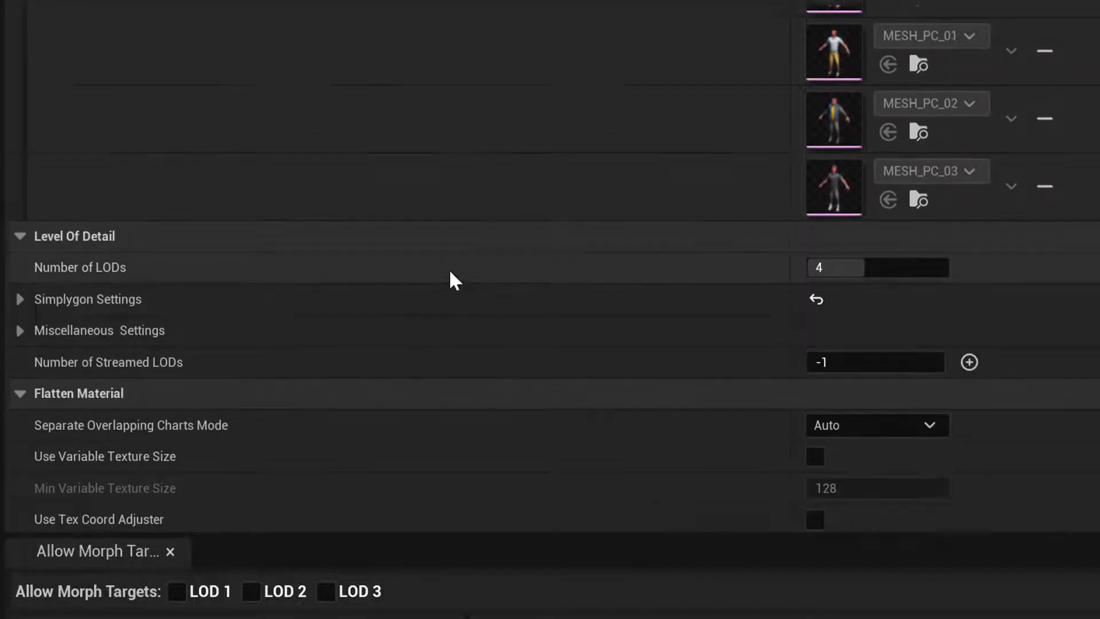
pyautogui.click(21, 262)
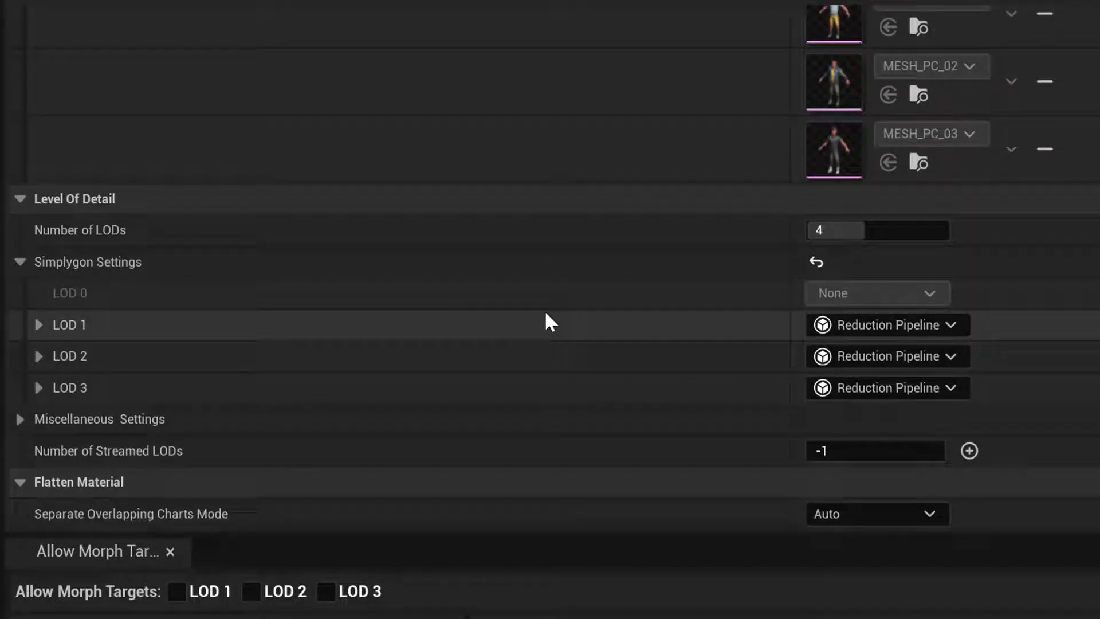
pyautogui.scroll(-2, 449, 318)
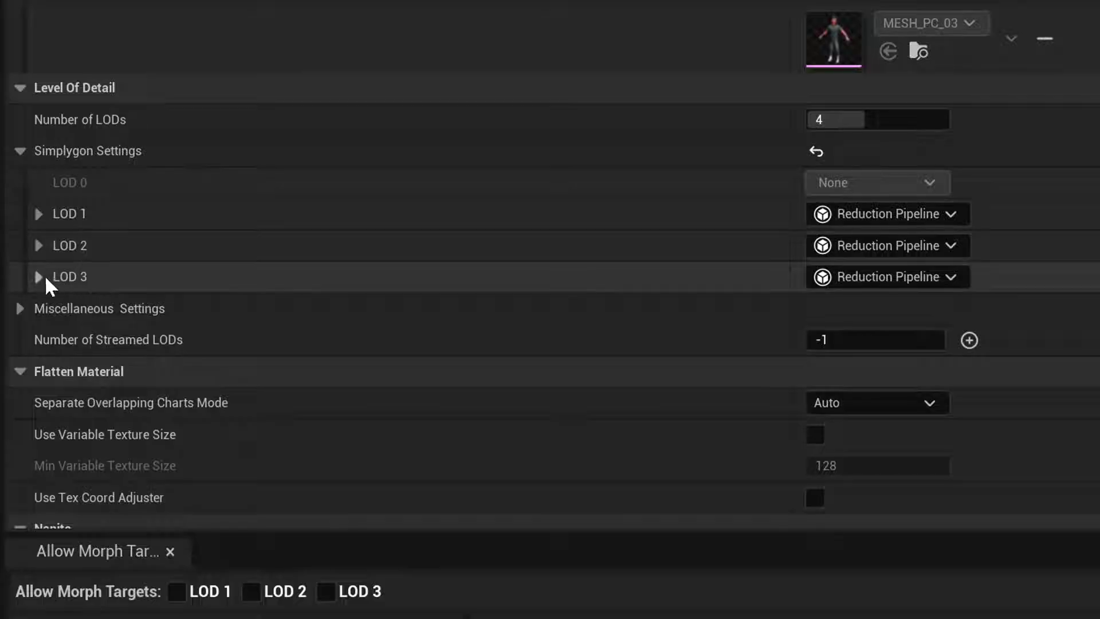
pyautogui.click(38, 277)
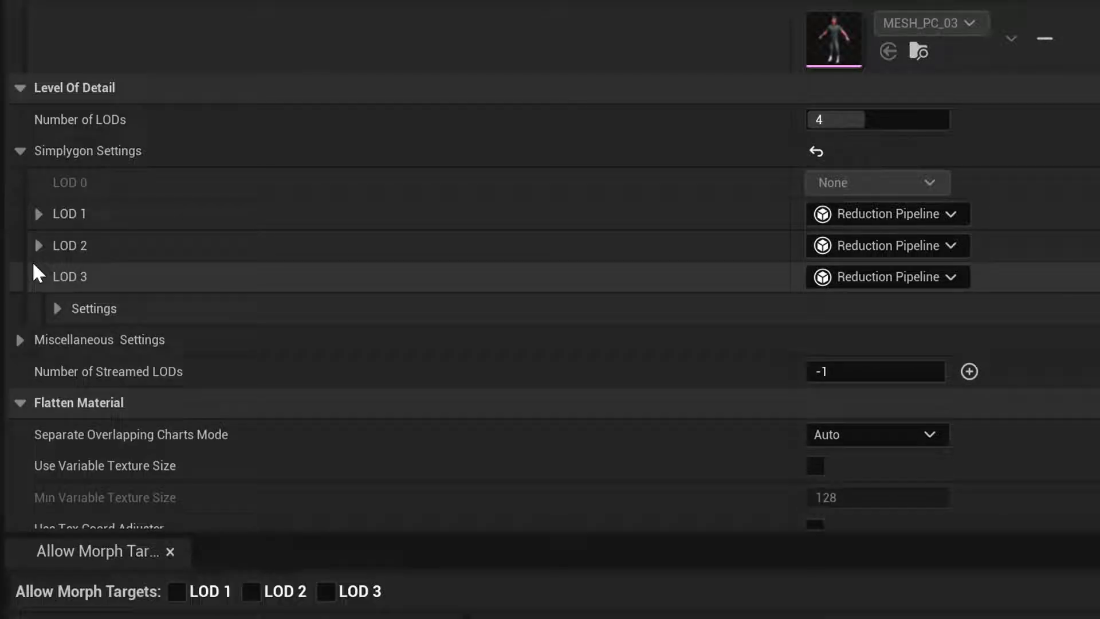
pyautogui.click(38, 245)
pyautogui.click(37, 213)
pyautogui.click(50, 247)
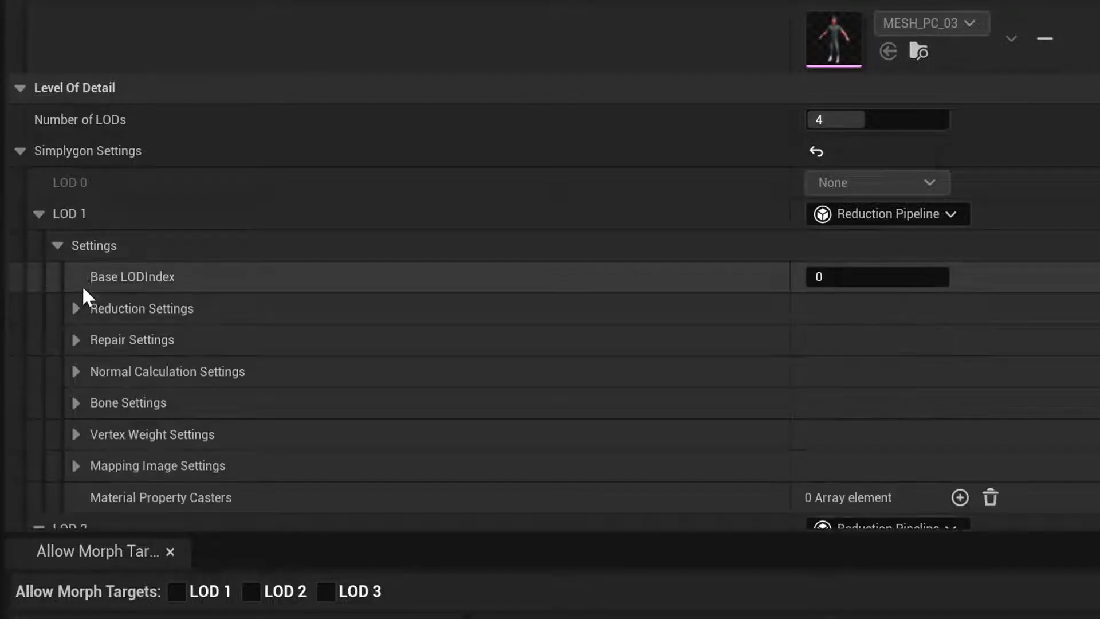
pyautogui.click(75, 308)
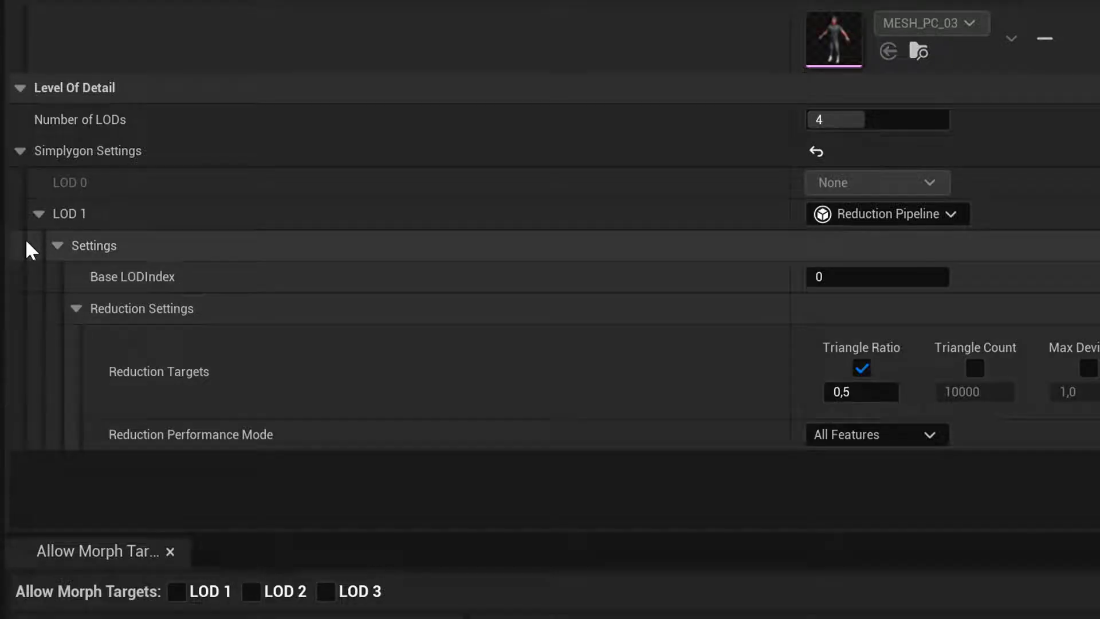
# Examine the triangle ratios of LOD 2 and LOD 3, leaving all LOD entries collapsed.
pyautogui.click(36, 213)
pyautogui.click(57, 276)
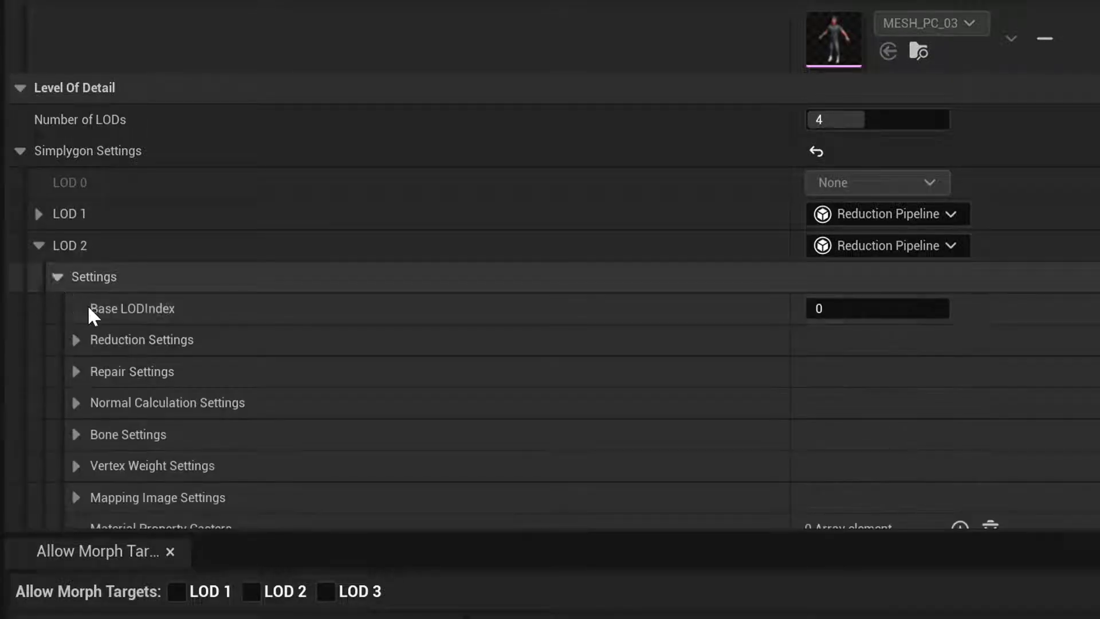
pyautogui.click(77, 340)
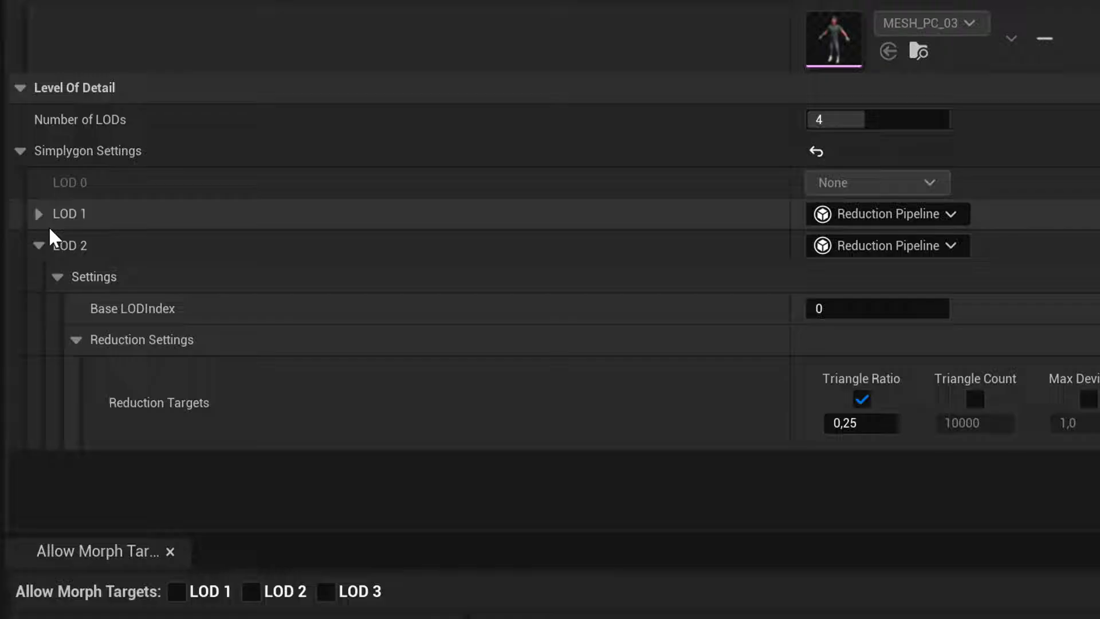
pyautogui.click(38, 245)
pyautogui.click(57, 309)
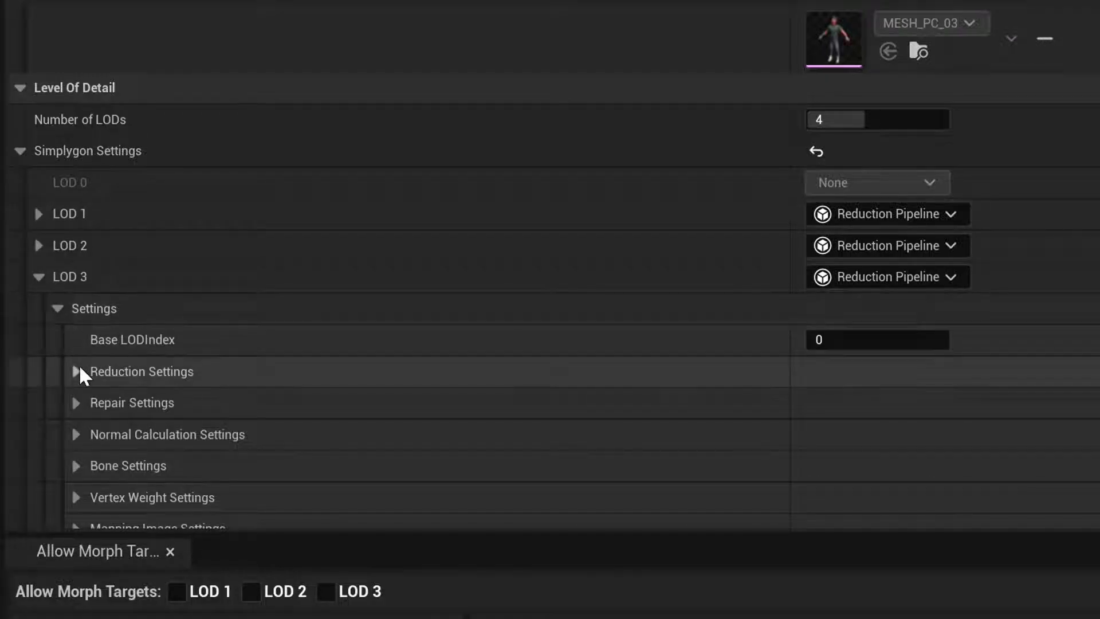
pyautogui.click(77, 370)
pyautogui.scroll(-2, 744, 403)
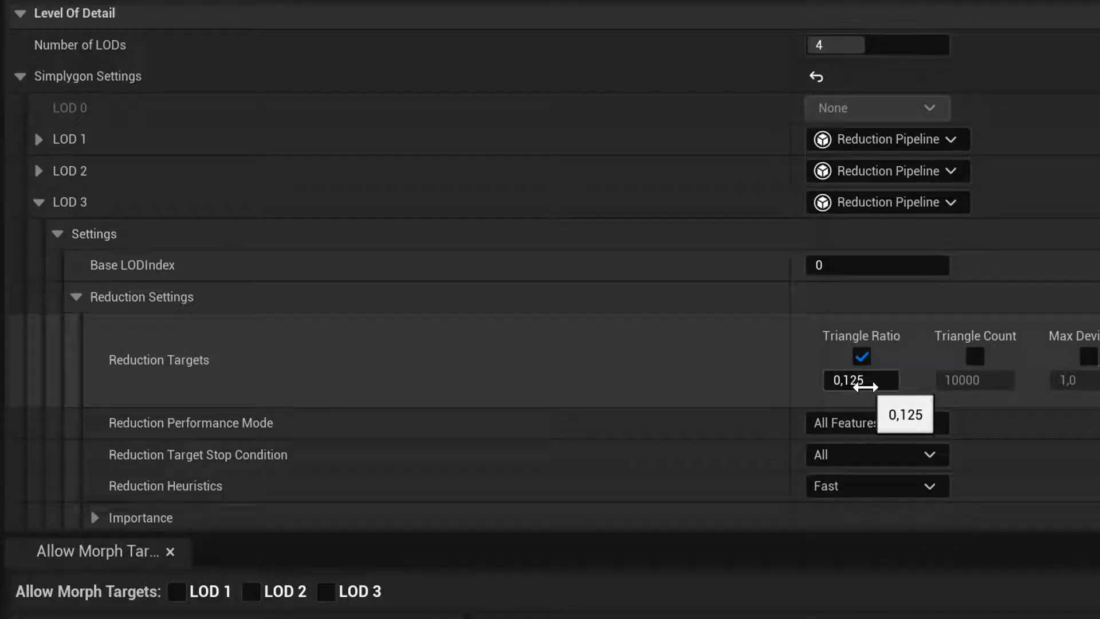
pyautogui.click(39, 203)
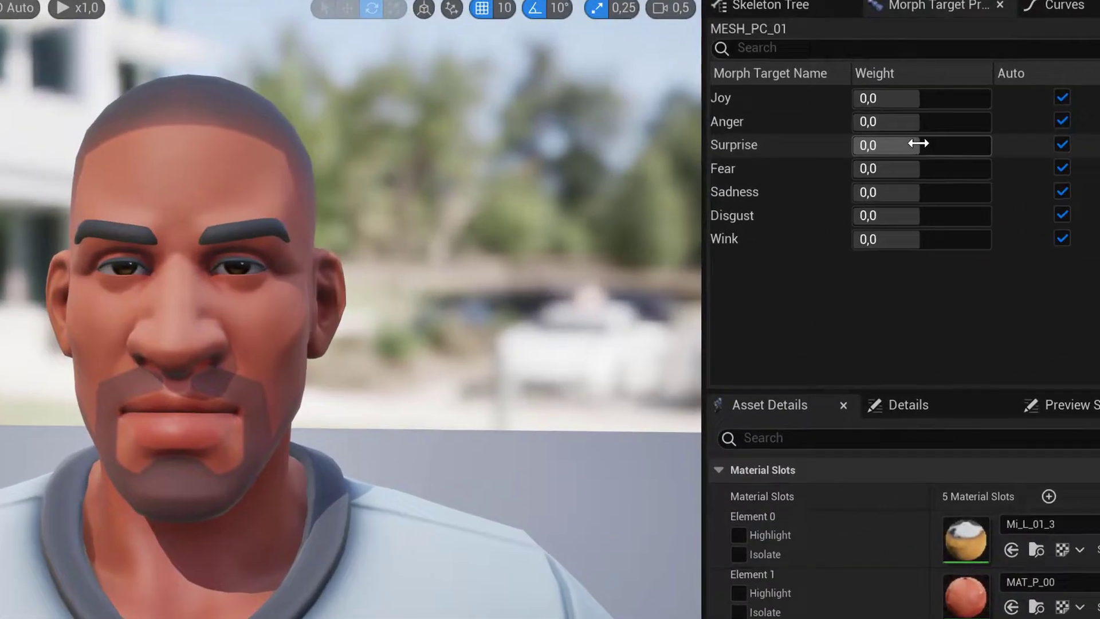
# Preview the Surprise and Wink morph targets on MESH_PC_01, resetting each weight to automatic.
pyautogui.write('10693')
pyautogui.press('Return')
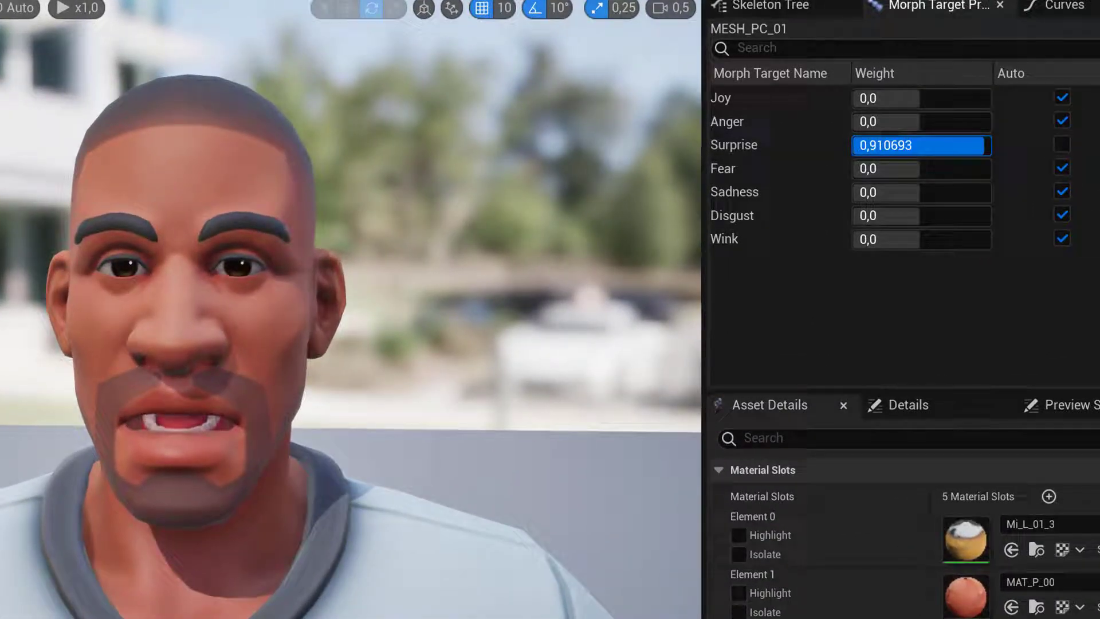
pyautogui.moveTo(984, 145); pyautogui.dragTo(1091, 148)
pyautogui.click(1061, 145)
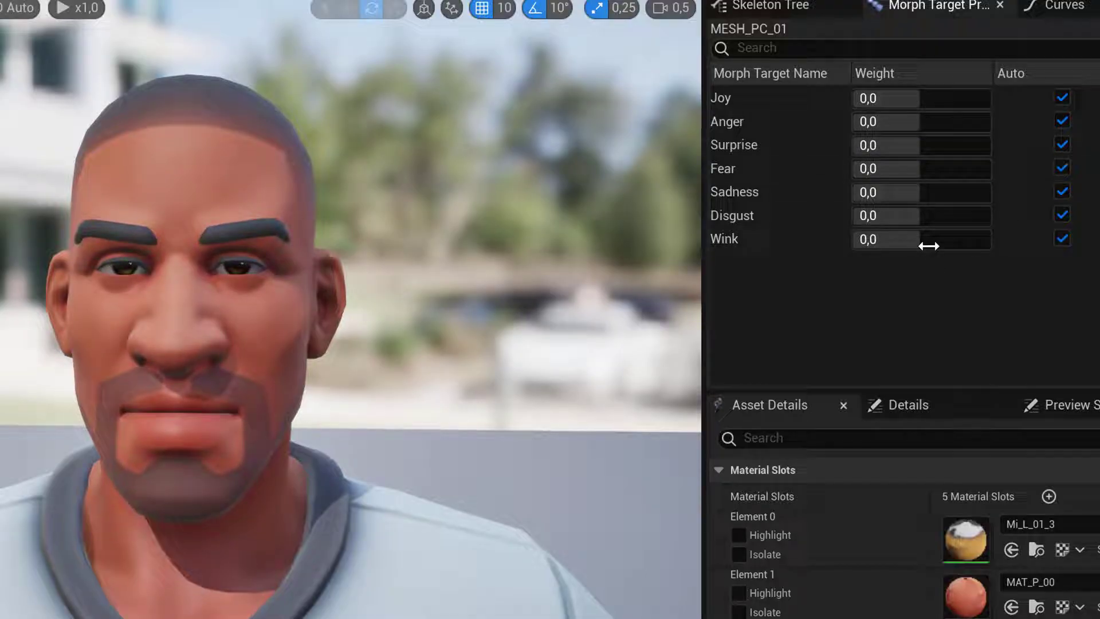
pyautogui.moveTo(928, 239)
pyautogui.mouseDown()
pyautogui.moveTo(977, 239)
pyautogui.moveTo(870, 239)
pyautogui.moveTo(921, 239)
pyautogui.moveTo(911, 238)
pyautogui.mouseUp()
pyautogui.click(1061, 239)
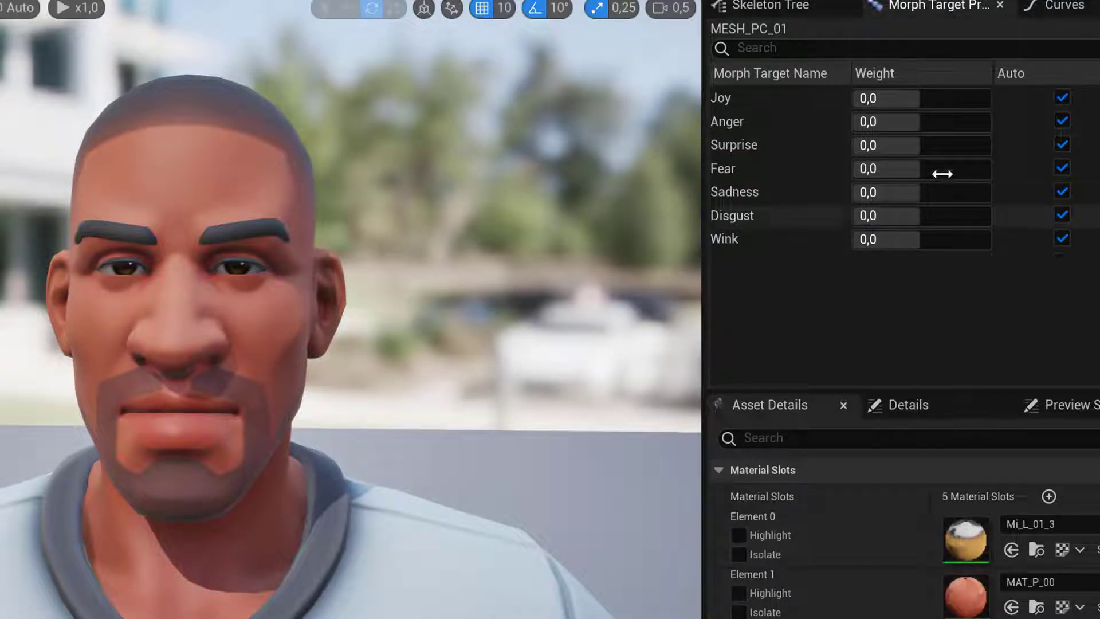
# Preview the Surprise and Fear morph targets one at a time at weight 1,0, resetting each to automatic.
pyautogui.moveTo(913, 145)
pyautogui.mouseDown()
pyautogui.moveTo(968, 144)
pyautogui.moveTo(902, 143)
pyautogui.mouseUp()
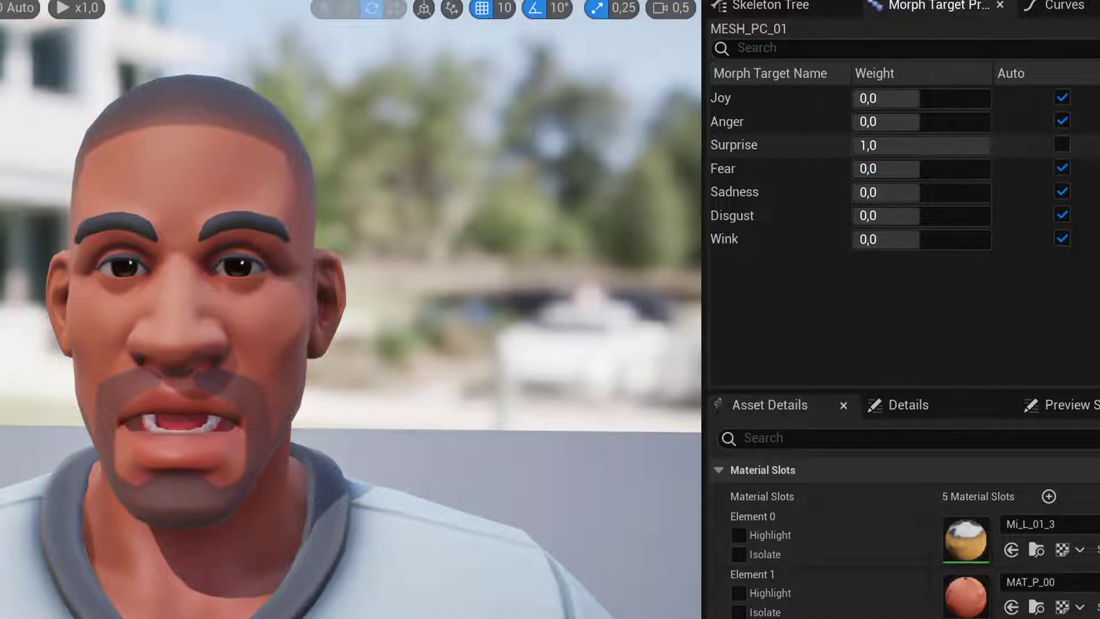
pyautogui.click(1068, 143)
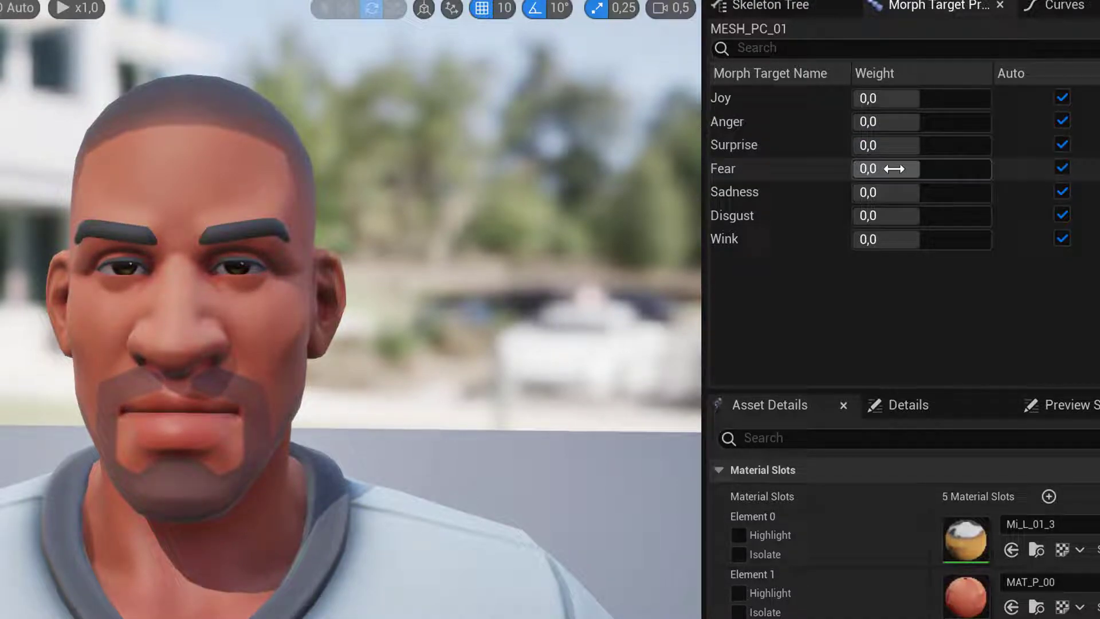
pyautogui.moveTo(916, 168); pyautogui.dragTo(970, 167)
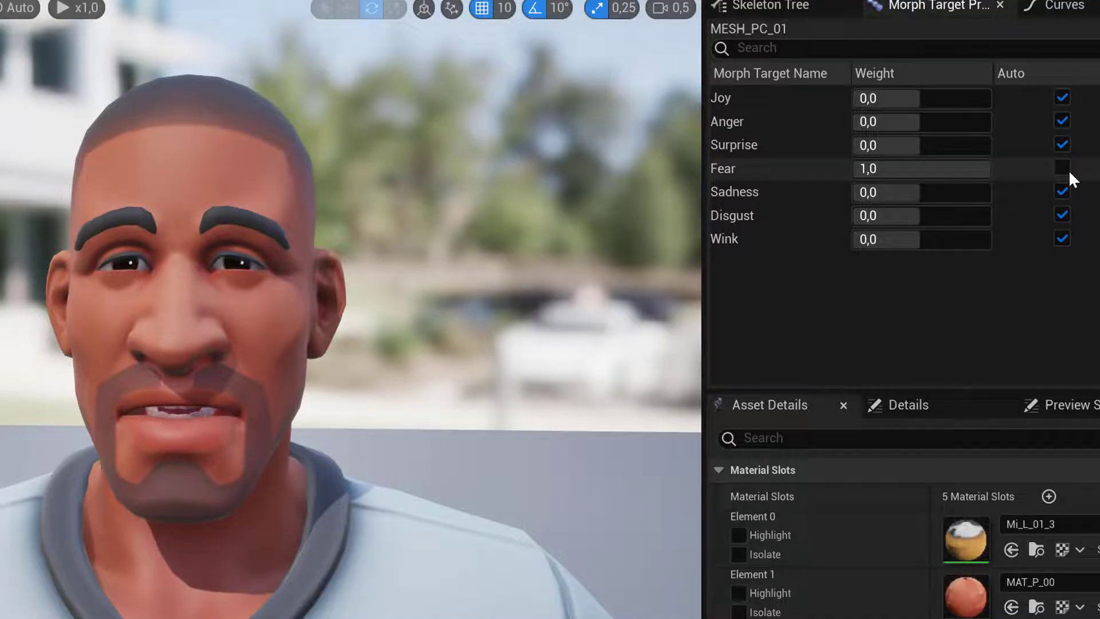
pyautogui.click(1063, 168)
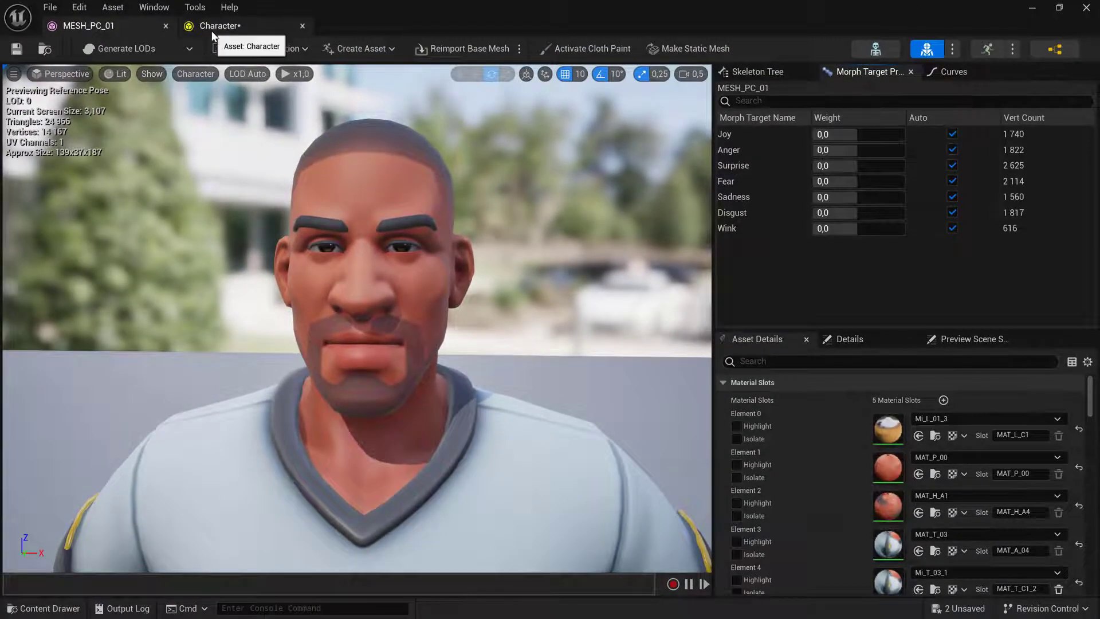
# Allow morph targets for LOD 1 in the Character recipe.
pyautogui.click(212, 29)
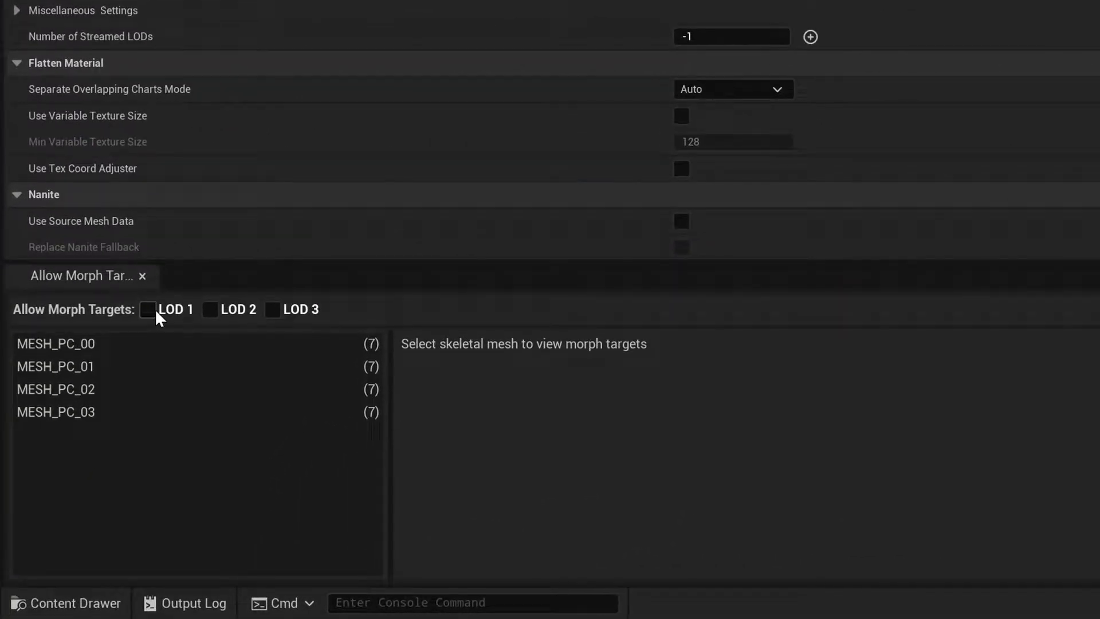
pyautogui.click(148, 310)
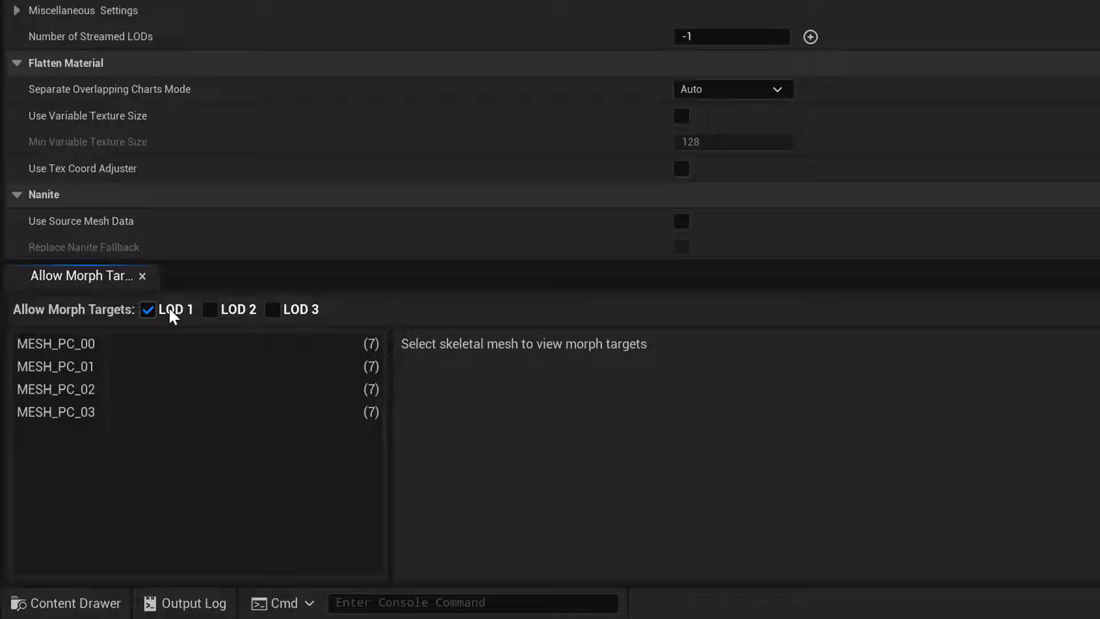
# Allow morph targets for LOD 2 and review the morph target lists of MESH_PC_00 through MESH_PC_03.
pyautogui.click(220, 310)
pyautogui.click(201, 344)
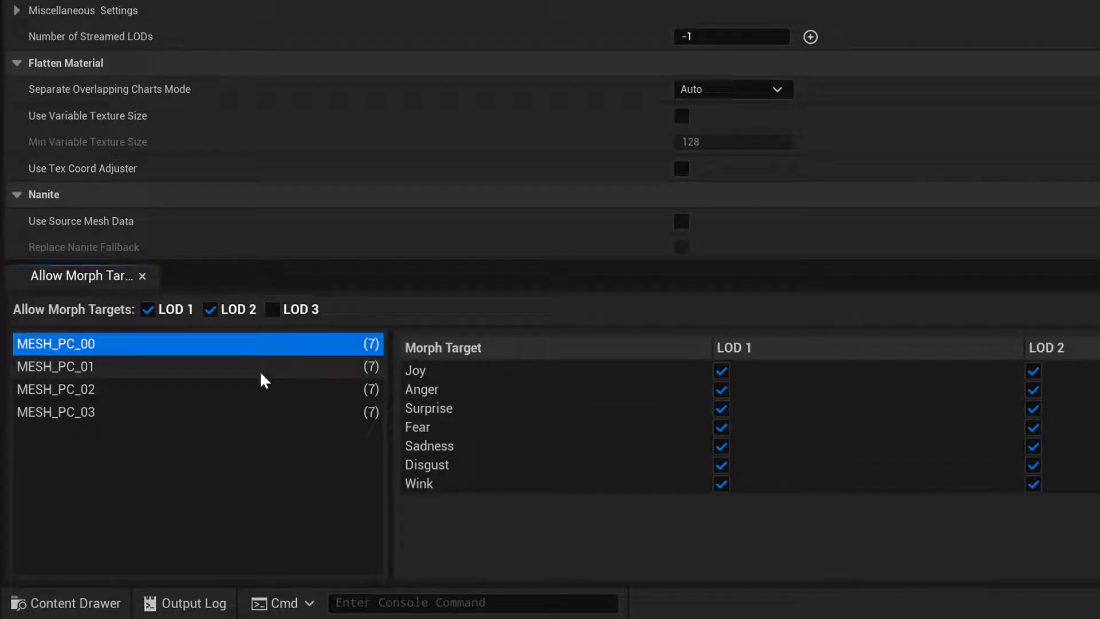
pyautogui.click(259, 368)
pyautogui.click(251, 392)
pyautogui.click(252, 412)
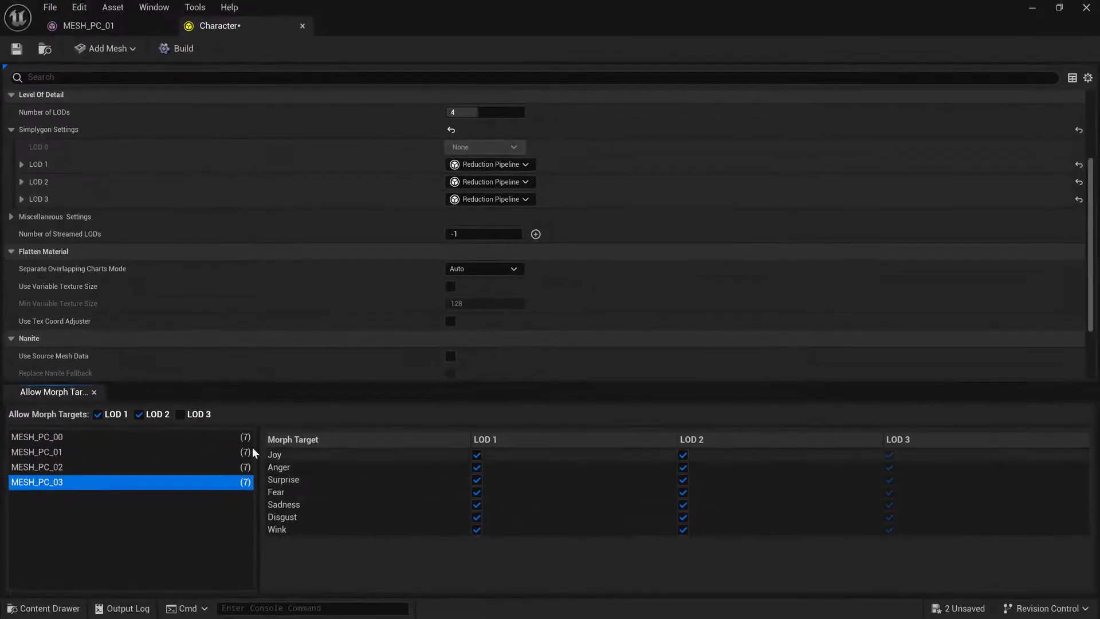
# Exclude Joy, Anger, Sadness, Disgust and Wink from LOD 2 of MESH_PC_00, keeping only Surprise and Fear.
pyautogui.click(252, 437)
pyautogui.click(683, 454)
pyautogui.click(682, 467)
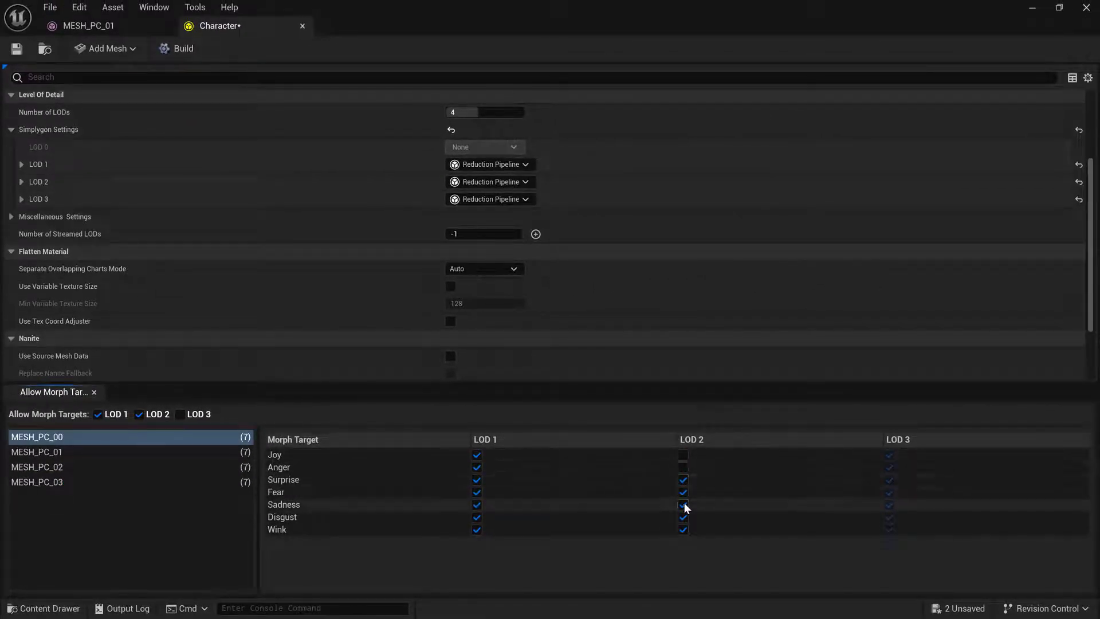
pyautogui.click(683, 504)
pyautogui.click(683, 517)
pyautogui.click(683, 529)
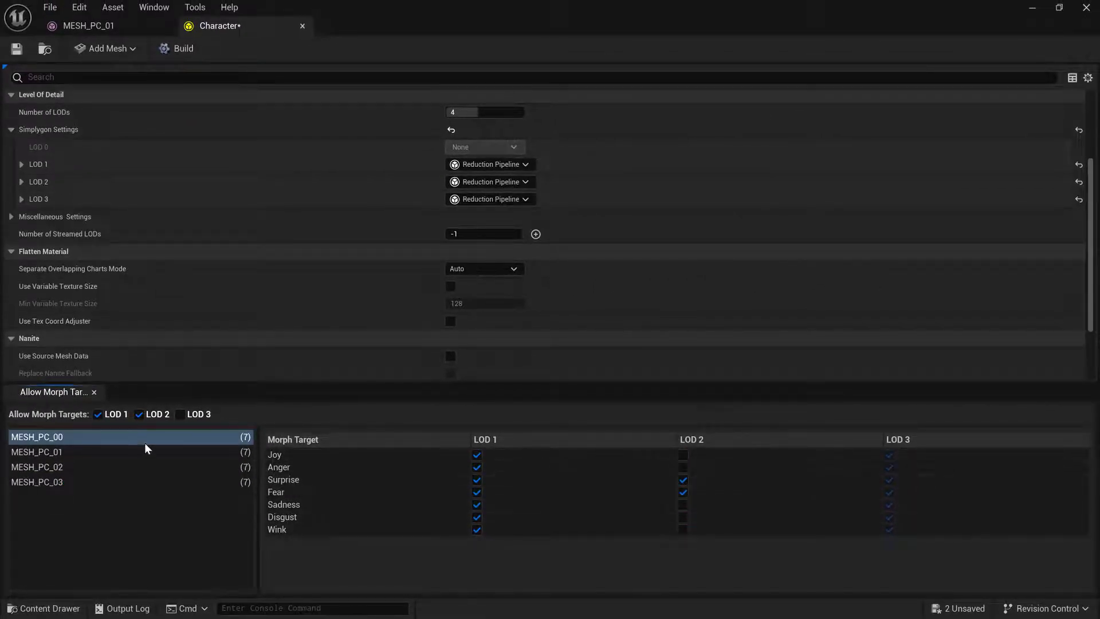
# Exclude Joy, Anger, Sadness, Disgust and Wink from LOD 2 of MESH_PC_03, and build the Character recipe.
pyautogui.click(172, 468)
pyautogui.press('Down')
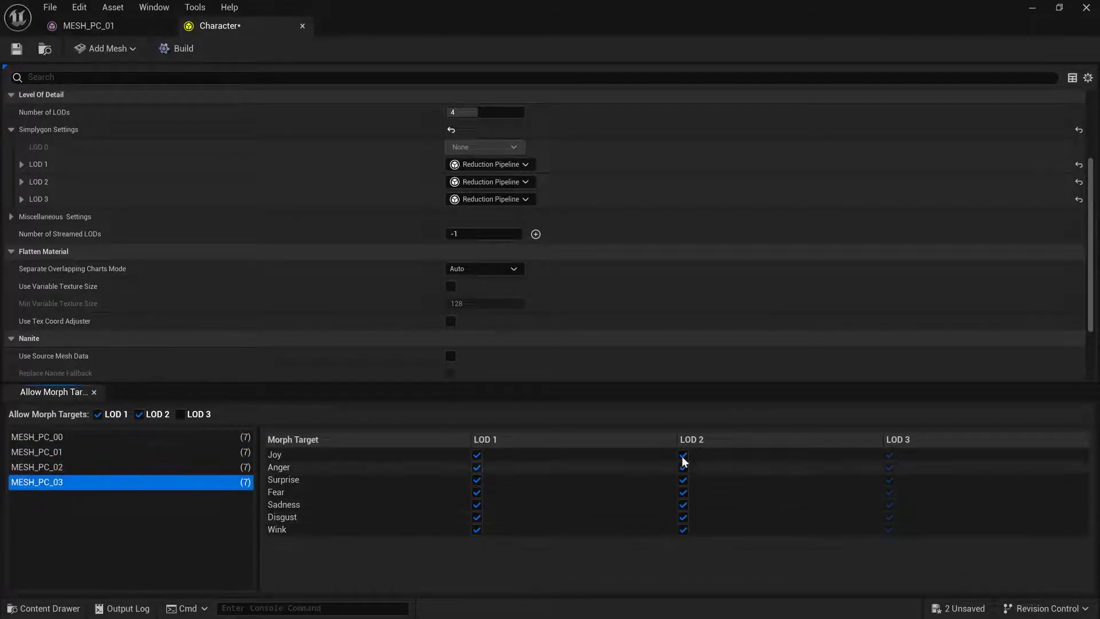
pyautogui.click(683, 455)
pyautogui.click(683, 467)
pyautogui.click(682, 504)
pyautogui.click(683, 517)
pyautogui.click(682, 530)
pyautogui.scroll(-3, 389, 280)
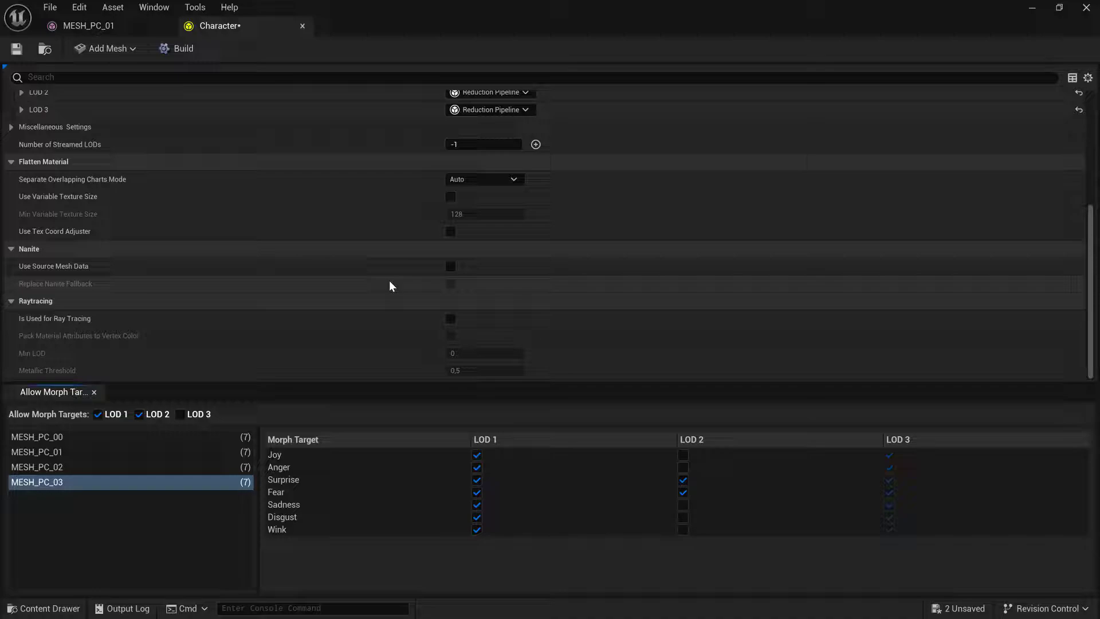
pyautogui.click(179, 51)
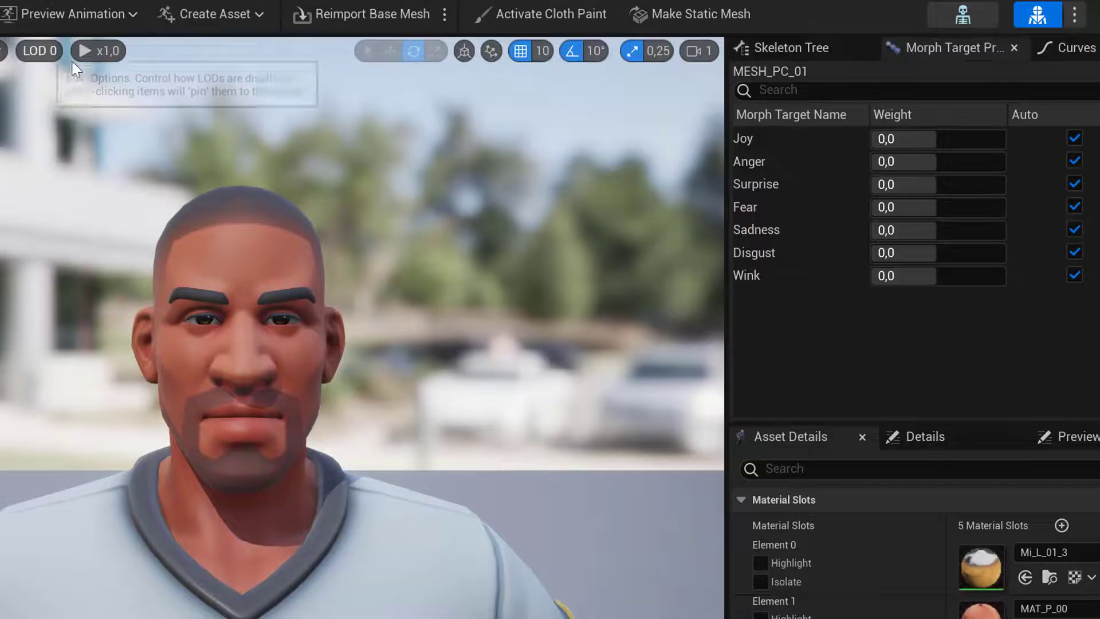
# Preview the Surprise and Joy morph targets on MESH_PC_01 at LOD 0, with Joy at weight 1,0, and reset both to automatic.
pyautogui.moveTo(957, 183)
pyautogui.mouseDown()
pyautogui.moveTo(1008, 184)
pyautogui.moveTo(953, 183)
pyautogui.mouseUp()
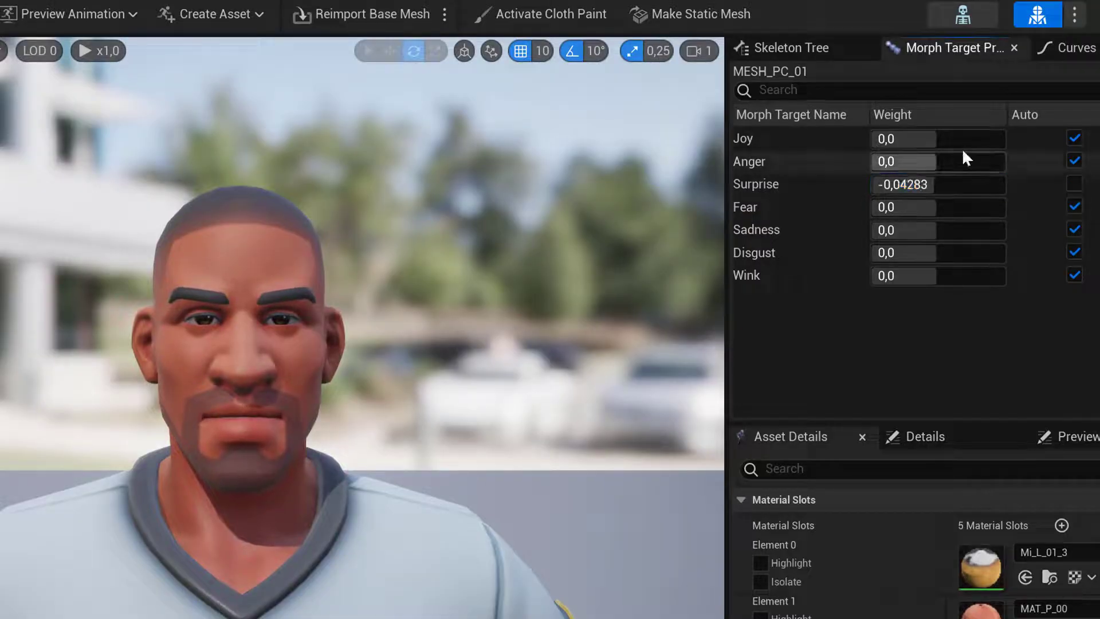
pyautogui.moveTo(945, 138); pyautogui.dragTo(1050, 146)
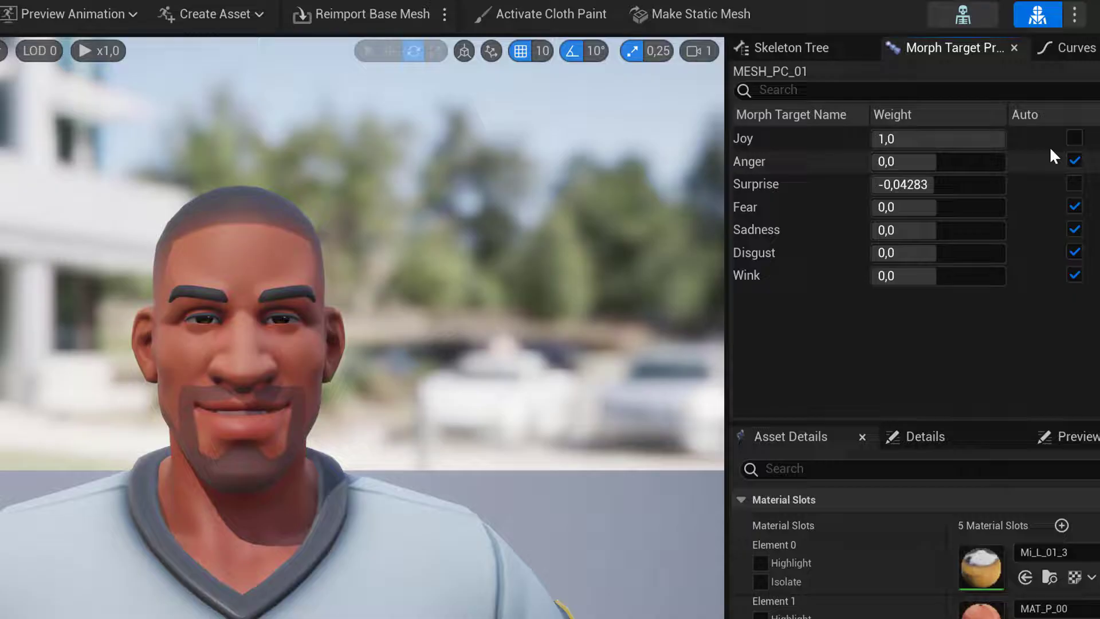
pyautogui.click(1072, 137)
pyautogui.click(1075, 184)
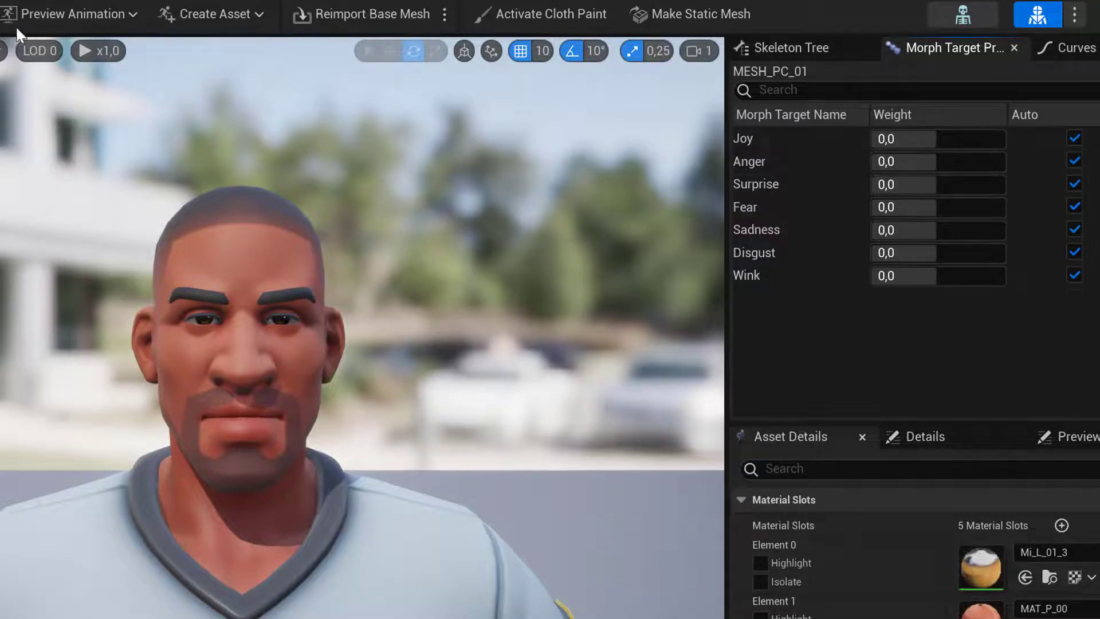
# Preview the Joy, Surprise and Disgust morph targets one at a time at LOD 1, resetting each weight to automatic.
pyautogui.click(28, 50)
pyautogui.click(70, 137)
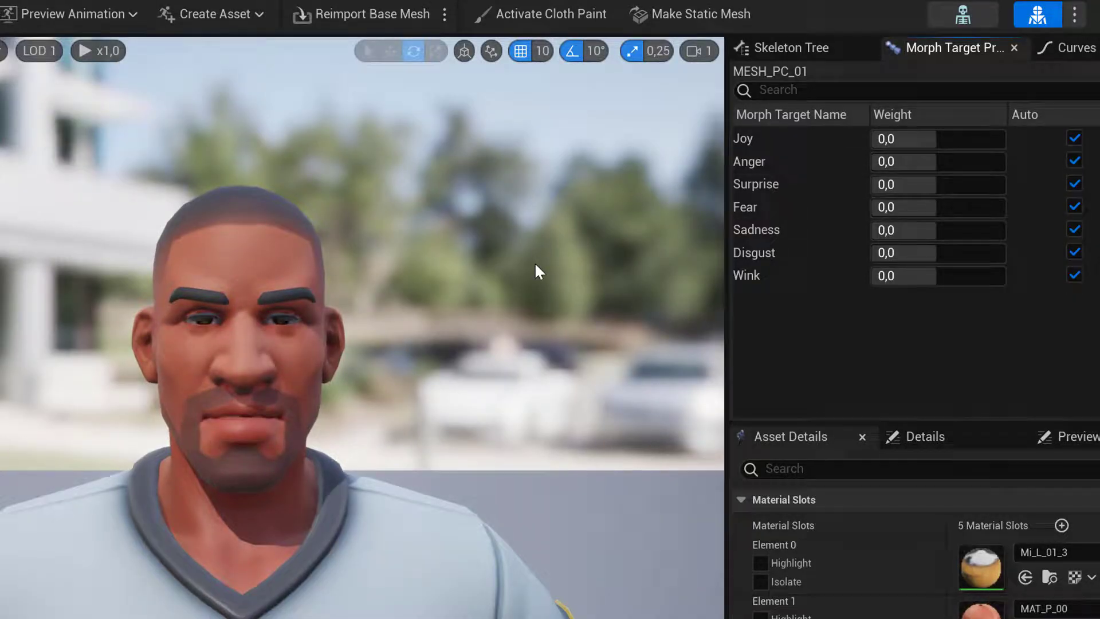
pyautogui.moveTo(937, 140); pyautogui.dragTo(985, 140)
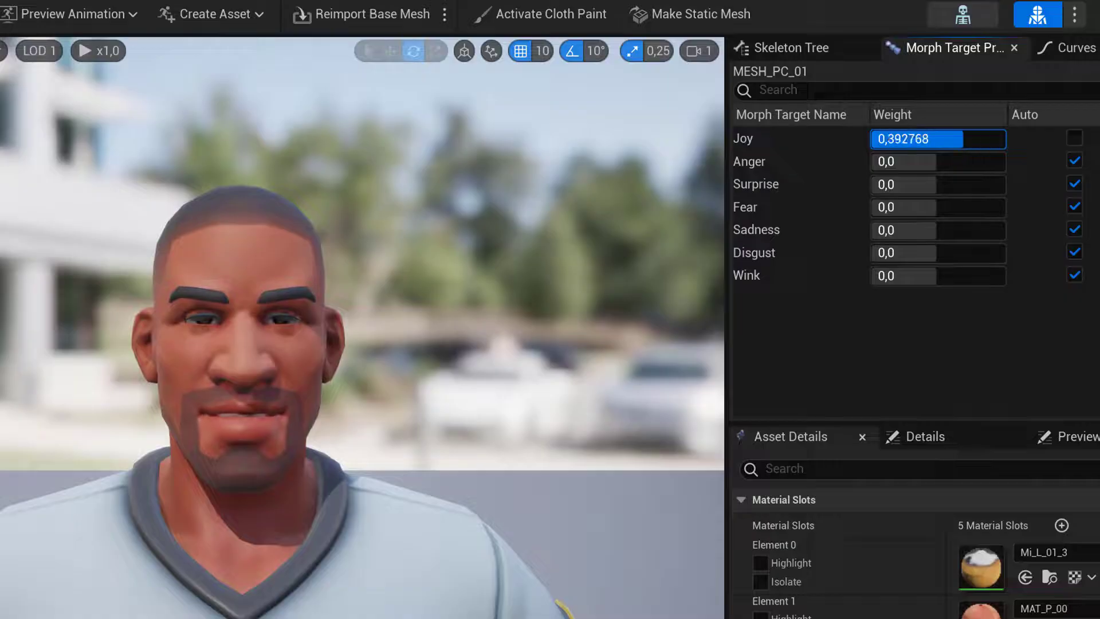
pyautogui.click(1074, 138)
pyautogui.moveTo(947, 184); pyautogui.dragTo(1061, 182)
pyautogui.click(1073, 184)
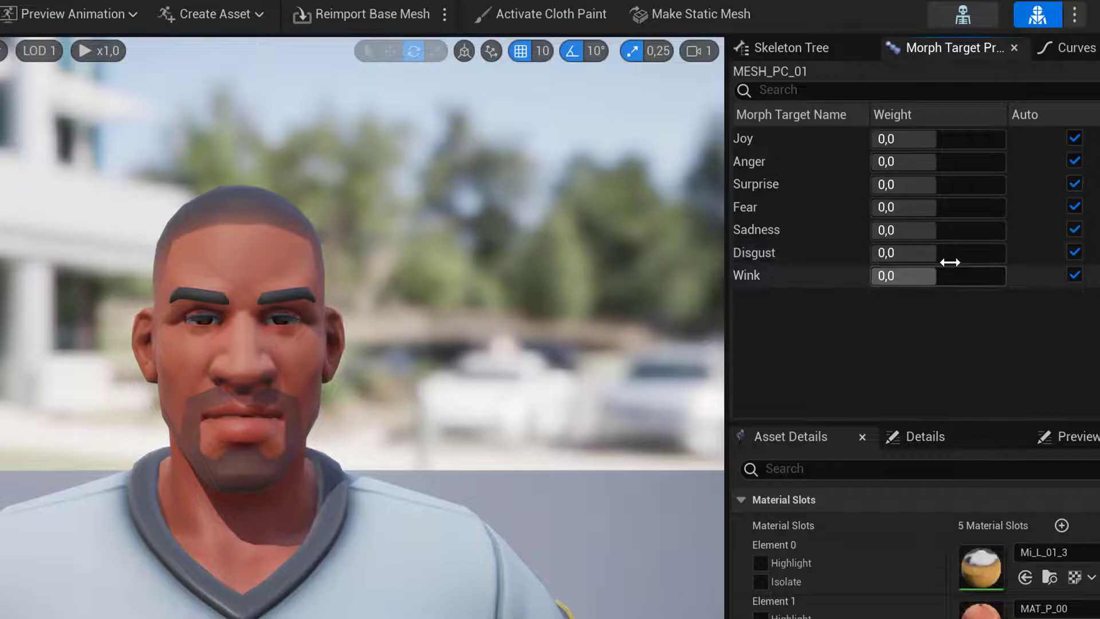
pyautogui.moveTo(949, 261); pyautogui.dragTo(986, 261)
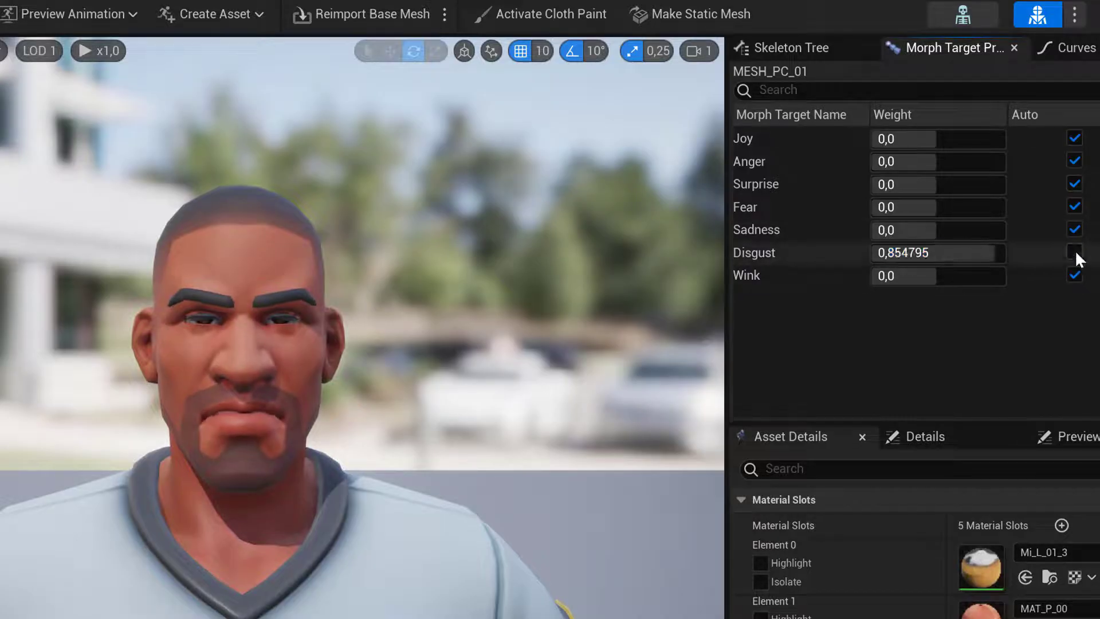
pyautogui.click(1075, 252)
# Test the Joy, Anger, Disgust and Wink morph targets at LOD 2 with nonzero weights, and reset all four to automatic.
pyautogui.click(57, 50)
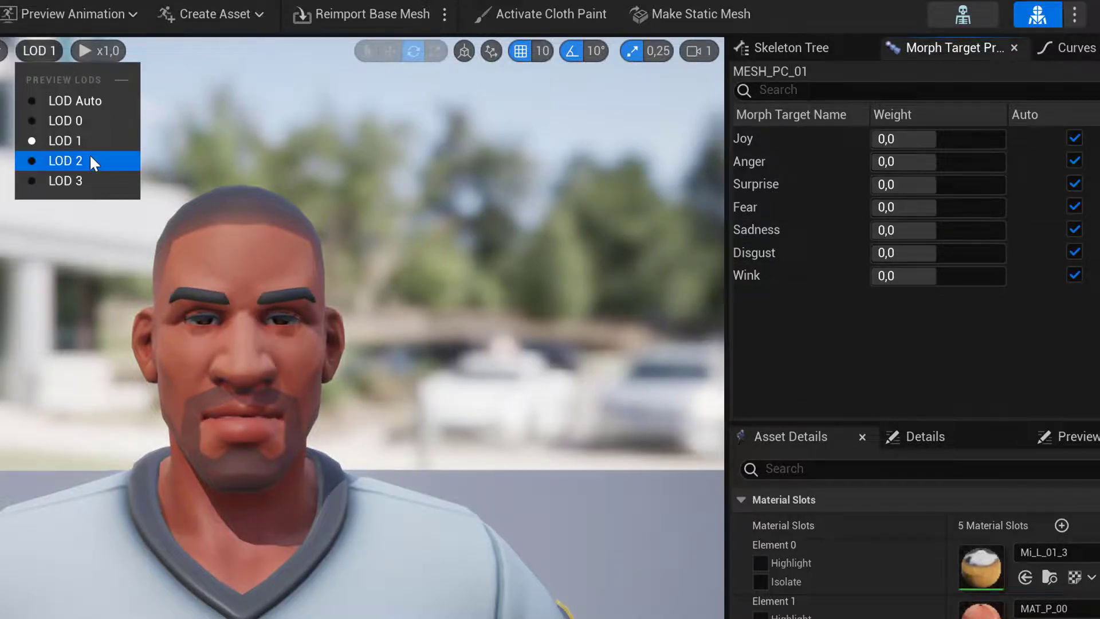
pyautogui.click(89, 154)
pyautogui.moveTo(997, 140); pyautogui.dragTo(864, 307)
pyautogui.moveTo(920, 276); pyautogui.dragTo(947, 275)
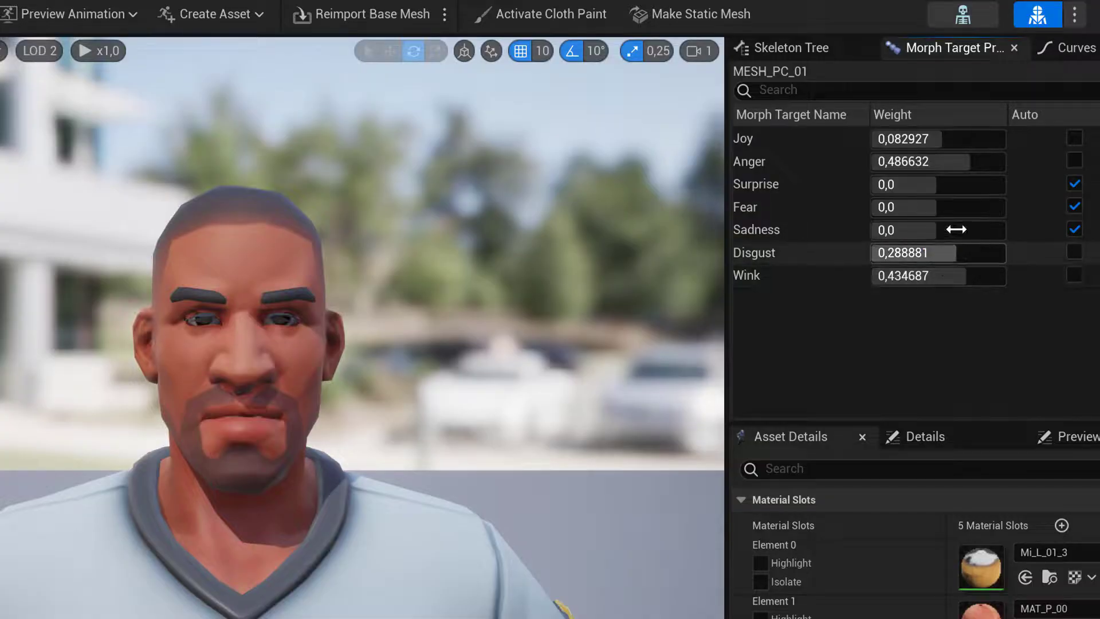
pyautogui.click(1073, 138)
pyautogui.click(1074, 160)
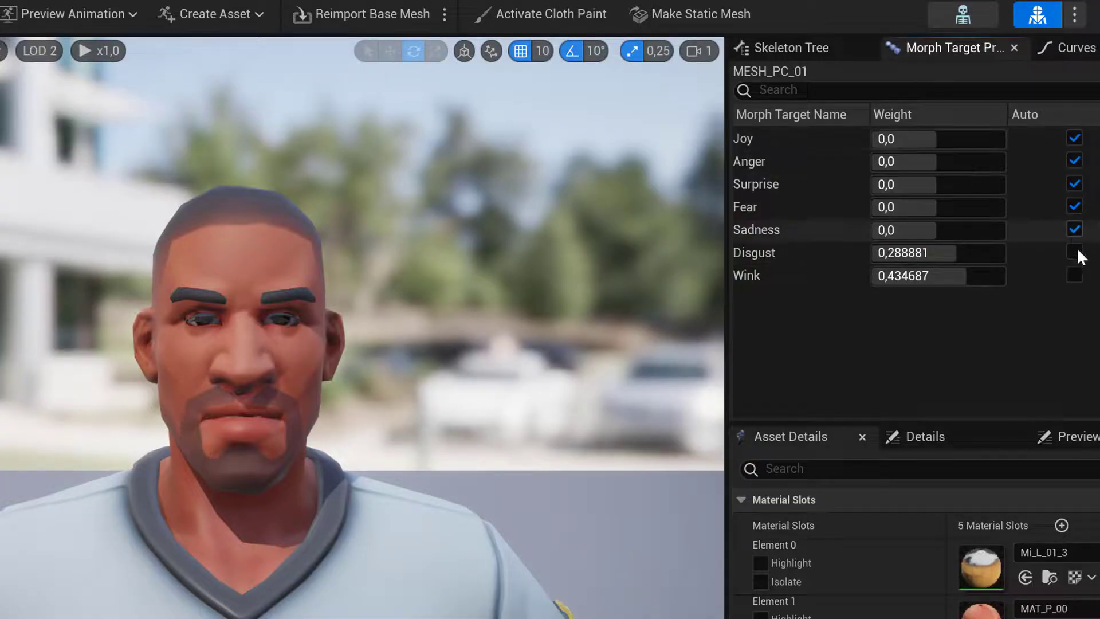
pyautogui.click(1074, 252)
pyautogui.click(1074, 275)
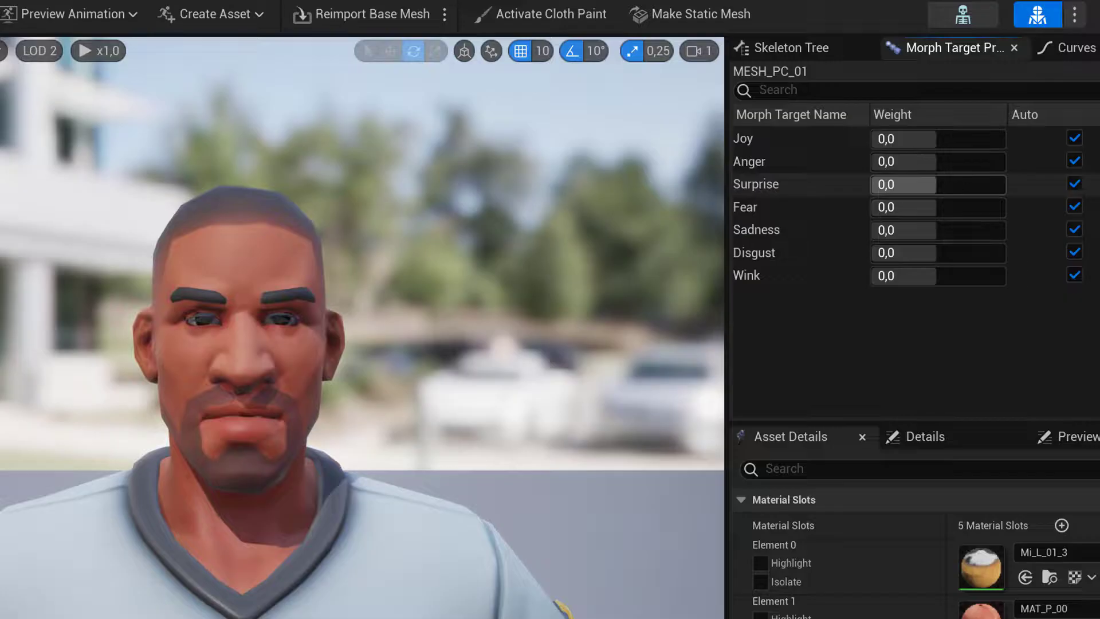
# Preview the Surprise and Fear morph targets at LOD 2, raising Fear to weight 1,0, and reset both to automatic.
pyautogui.moveTo(953, 184); pyautogui.dragTo(999, 213)
pyautogui.click(1075, 184)
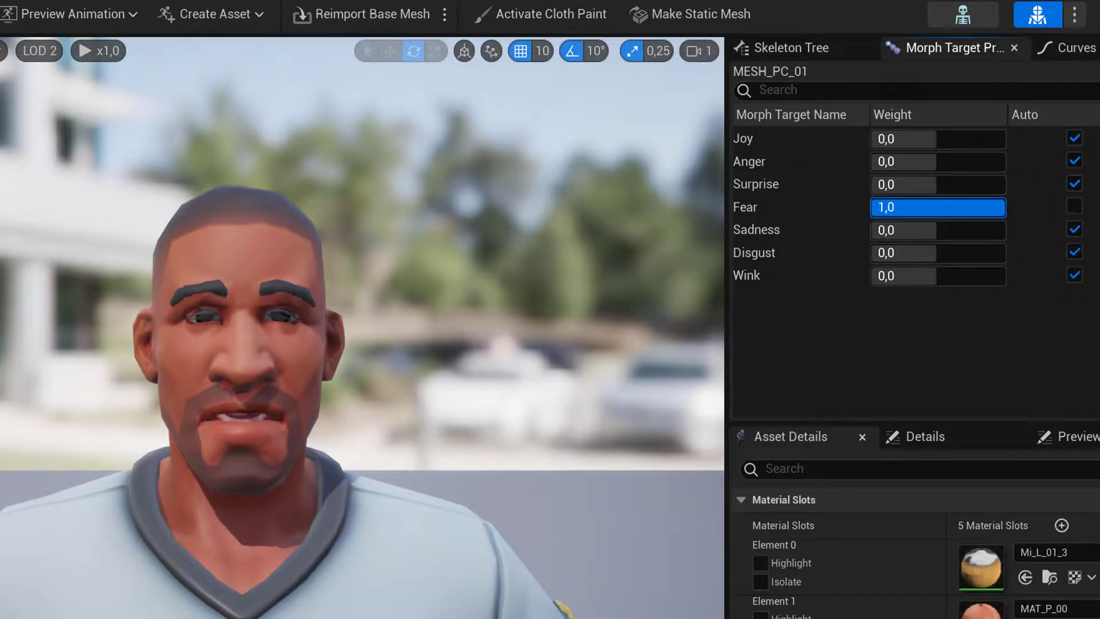
pyautogui.click(1075, 205)
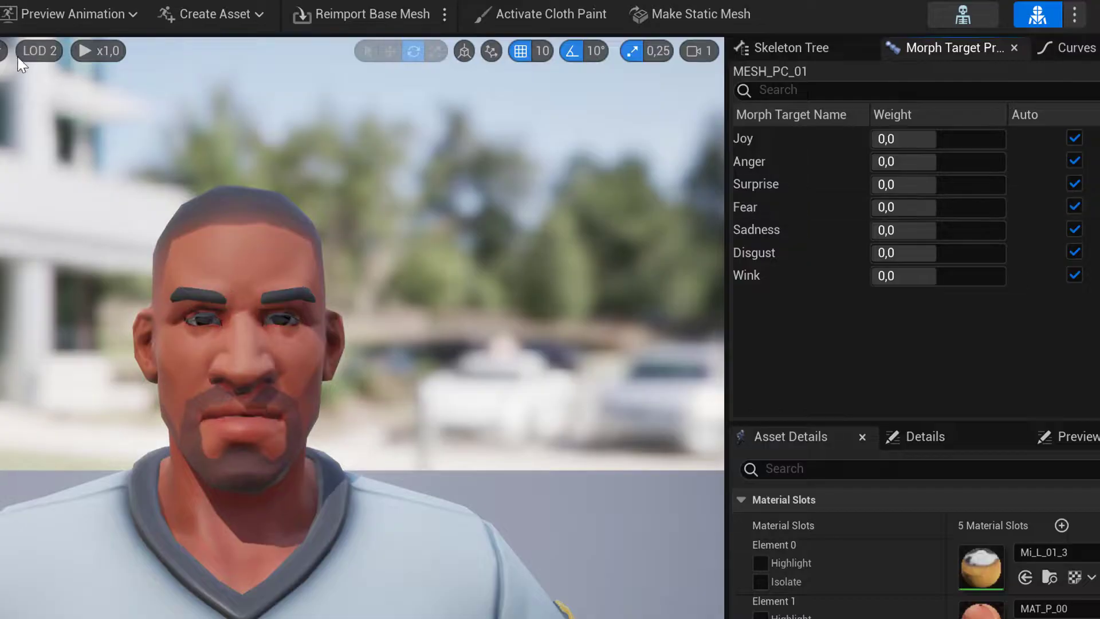
# Test morph targets at LOD 3 with Anger at about 0,58, Sadness at about 0,43 and Fear at about 0,31.
pyautogui.click(36, 53)
pyautogui.click(63, 176)
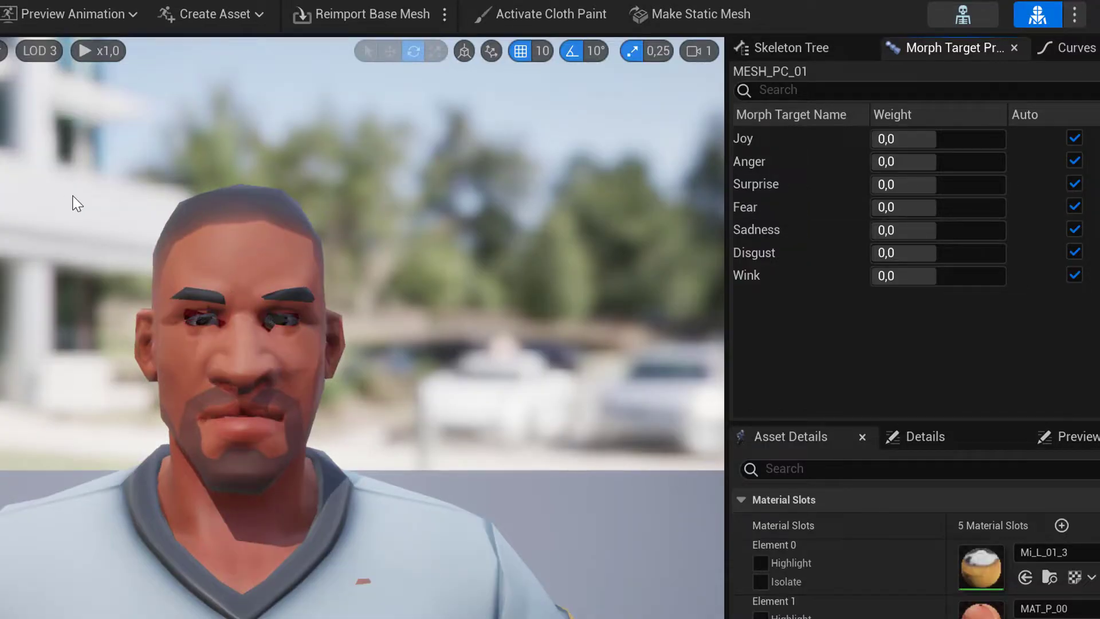
pyautogui.moveTo(905, 161); pyautogui.dragTo(849, 199)
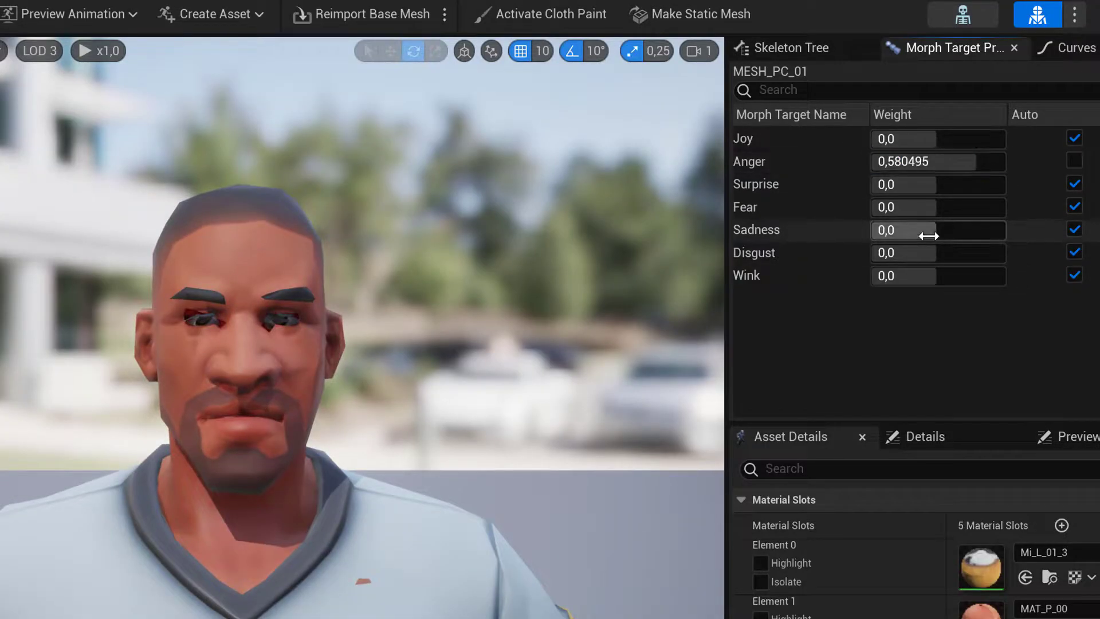
pyautogui.moveTo(926, 230); pyautogui.dragTo(925, 206)
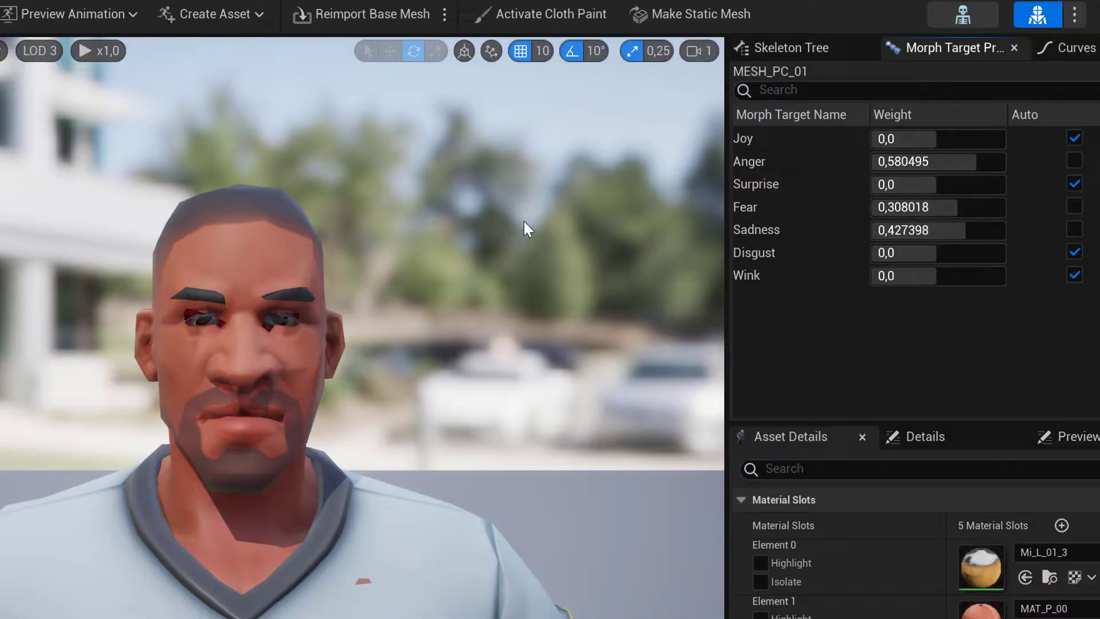